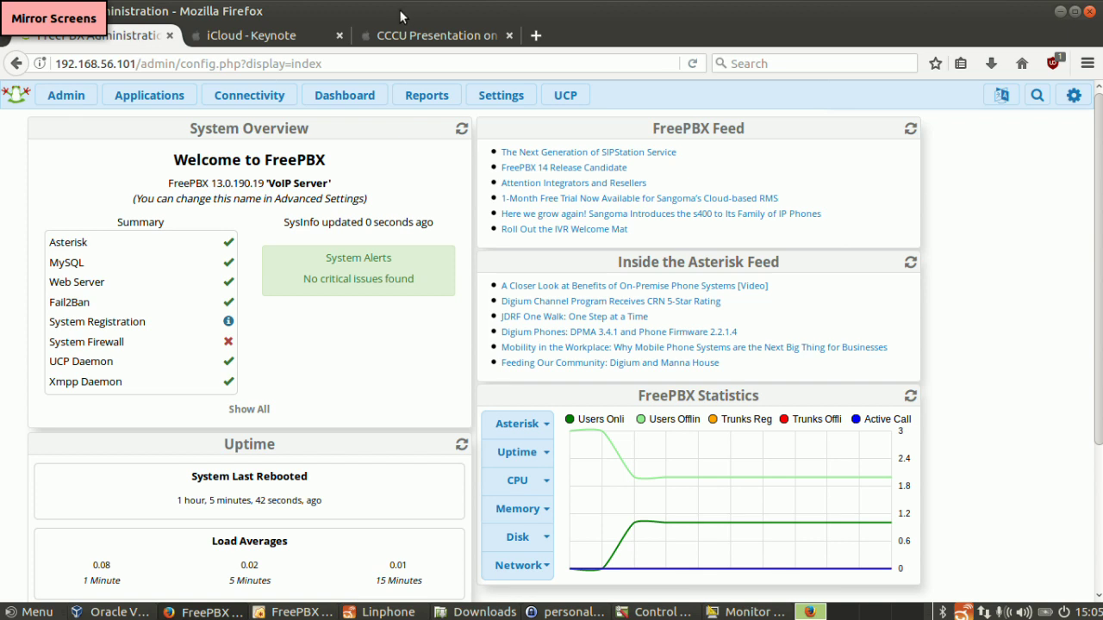
- Begin a new Chan_SIP extension from the Extensions list, bringing up the blank Add SIP Extension form
mouse_move(148, 97)
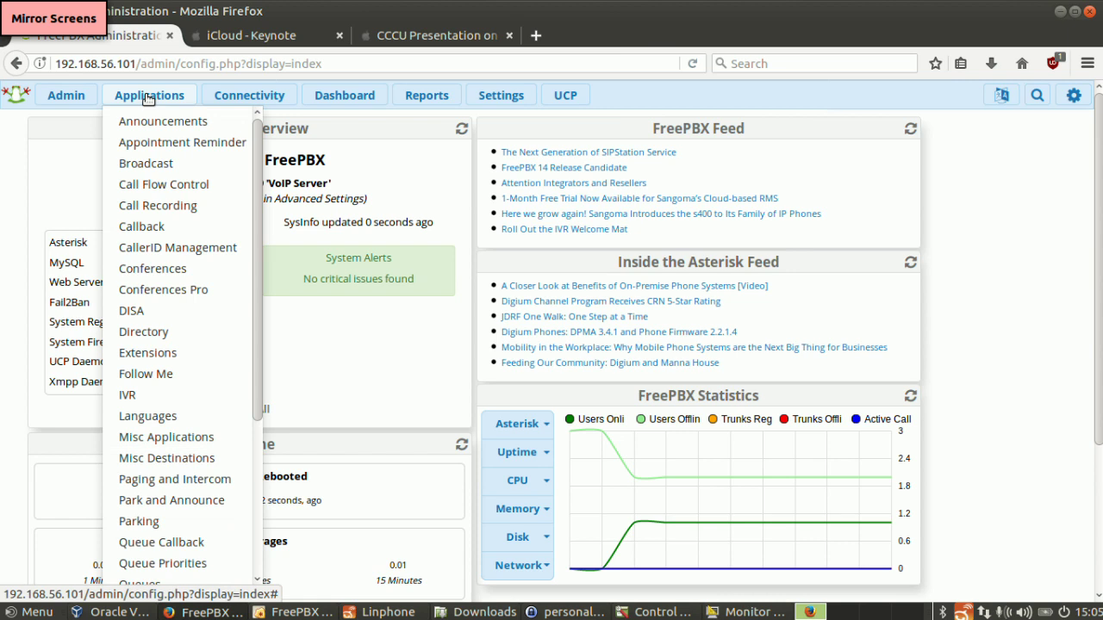
click(135, 355)
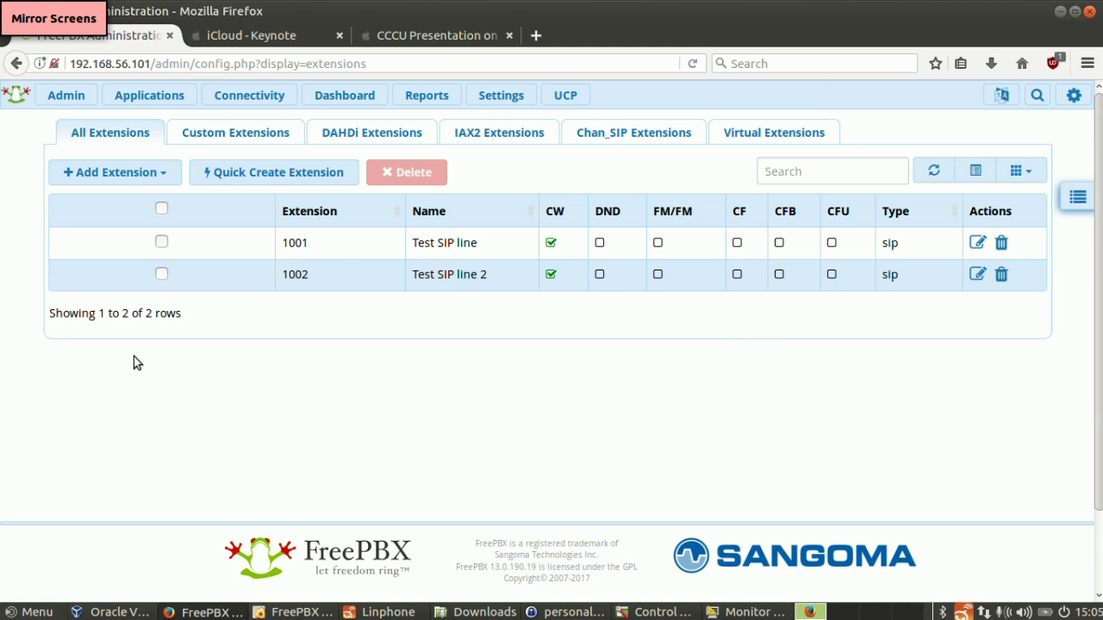
click(96, 183)
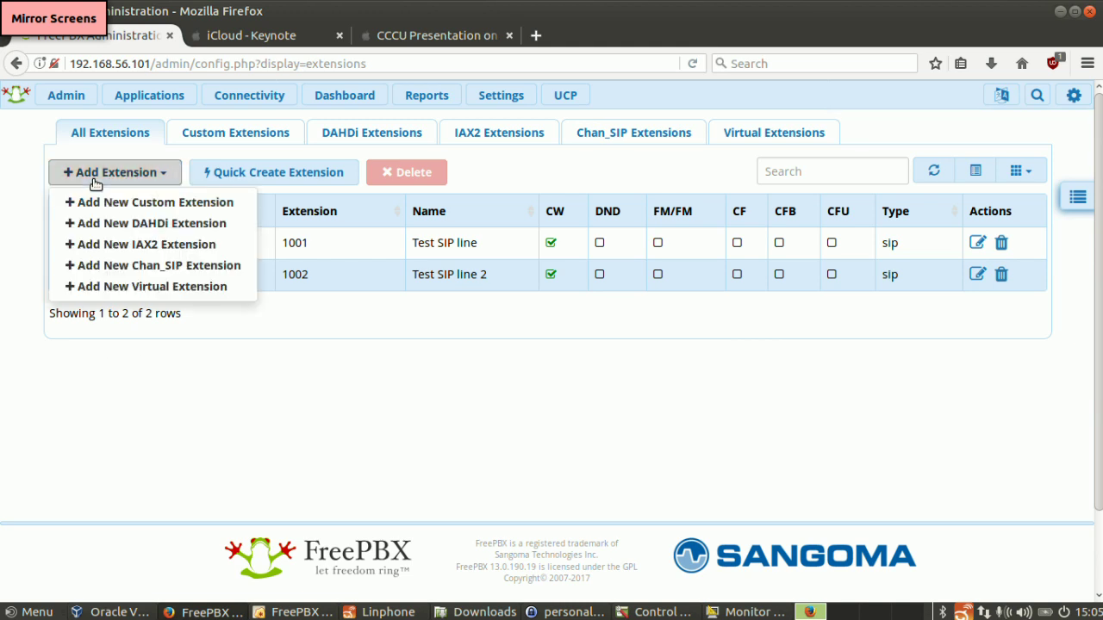
click(95, 270)
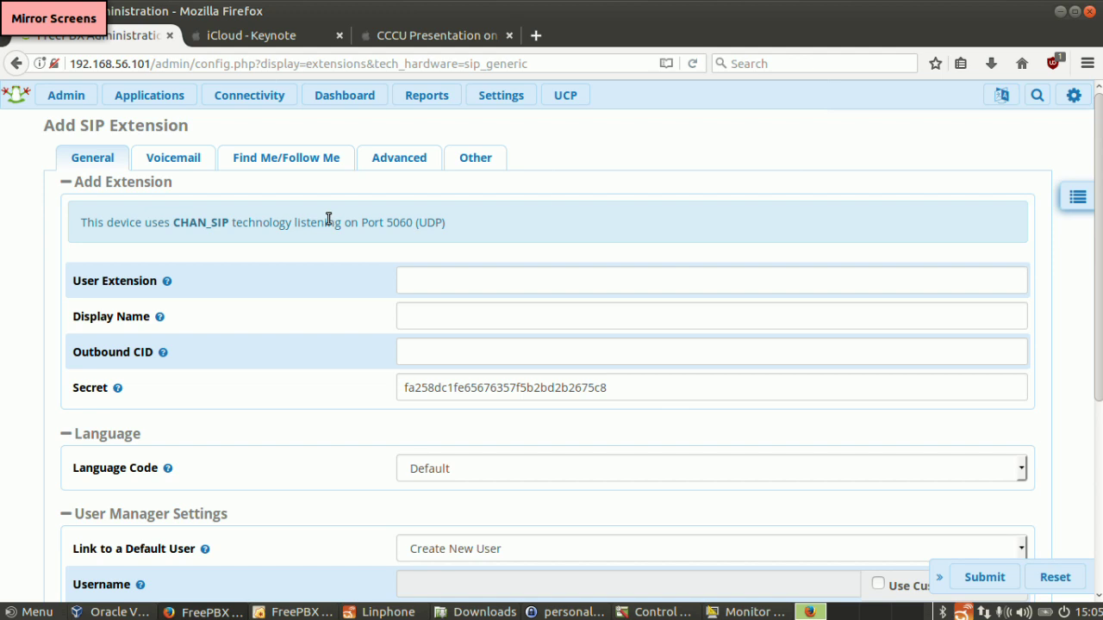
scroll(1101, 312, down, 3)
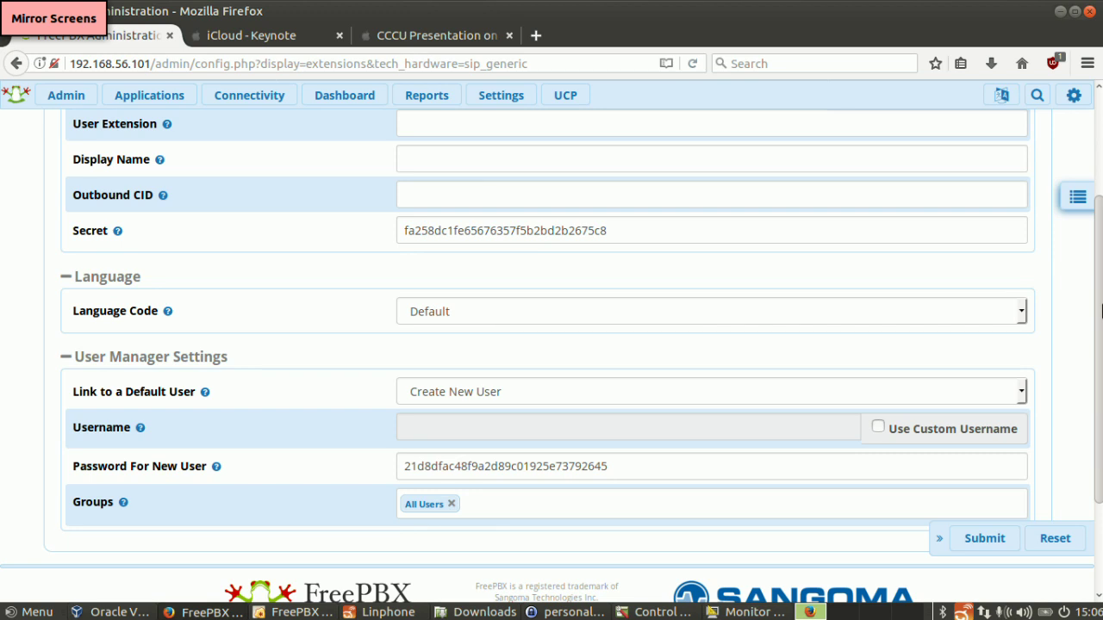
scroll(1076, 302, up, 1)
click(125, 100)
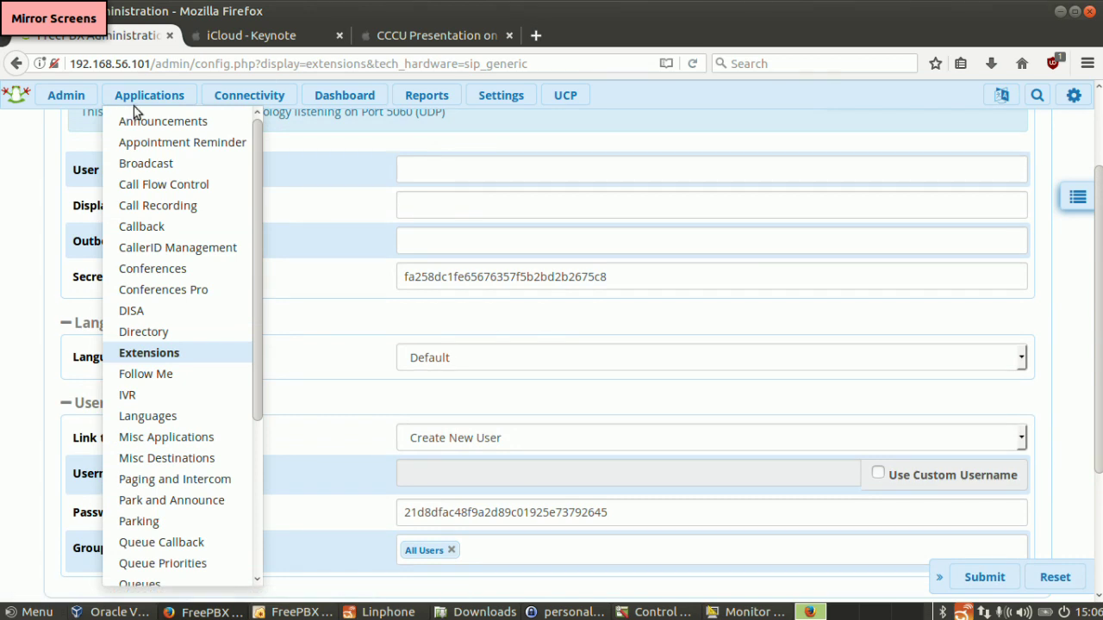
- Go to Connectivity > Firewall, where the firewall module is reported as not enabled
click(228, 100)
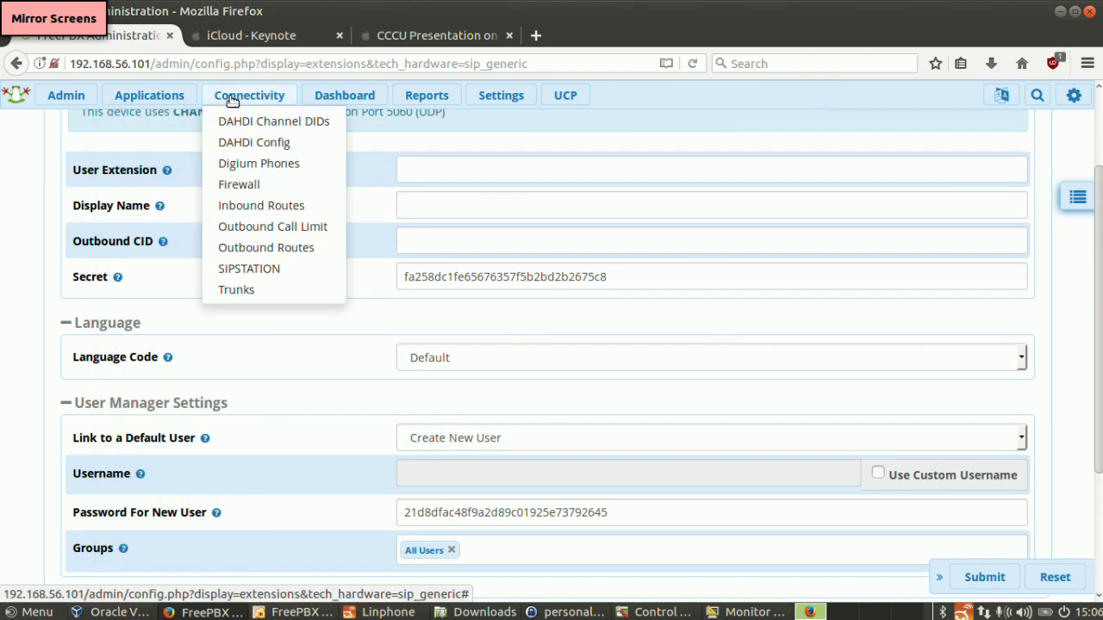
click(257, 186)
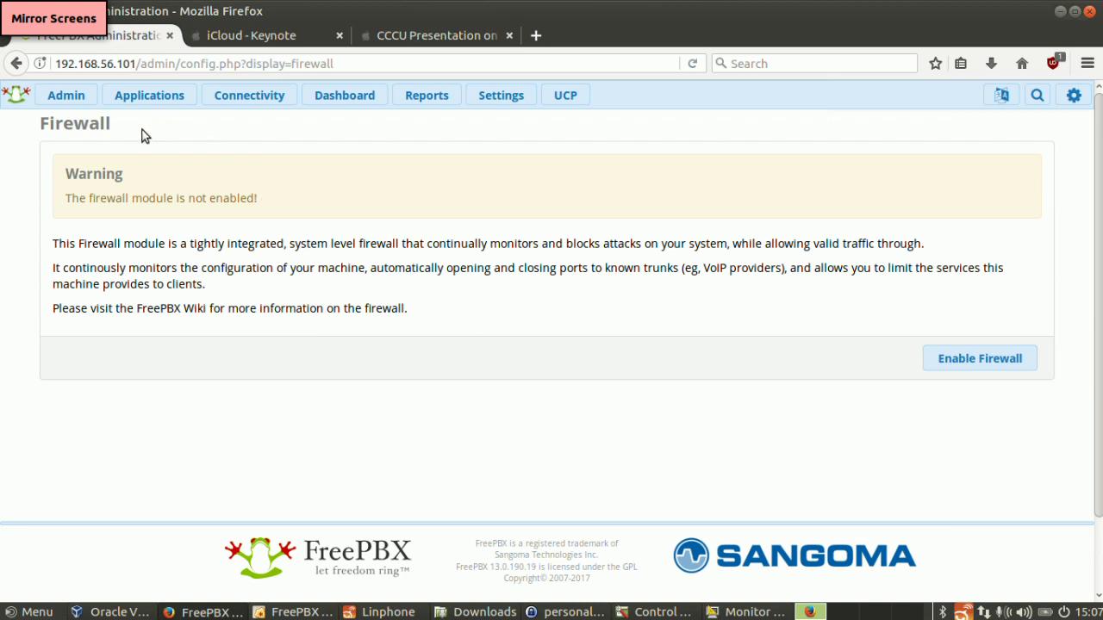
click(150, 95)
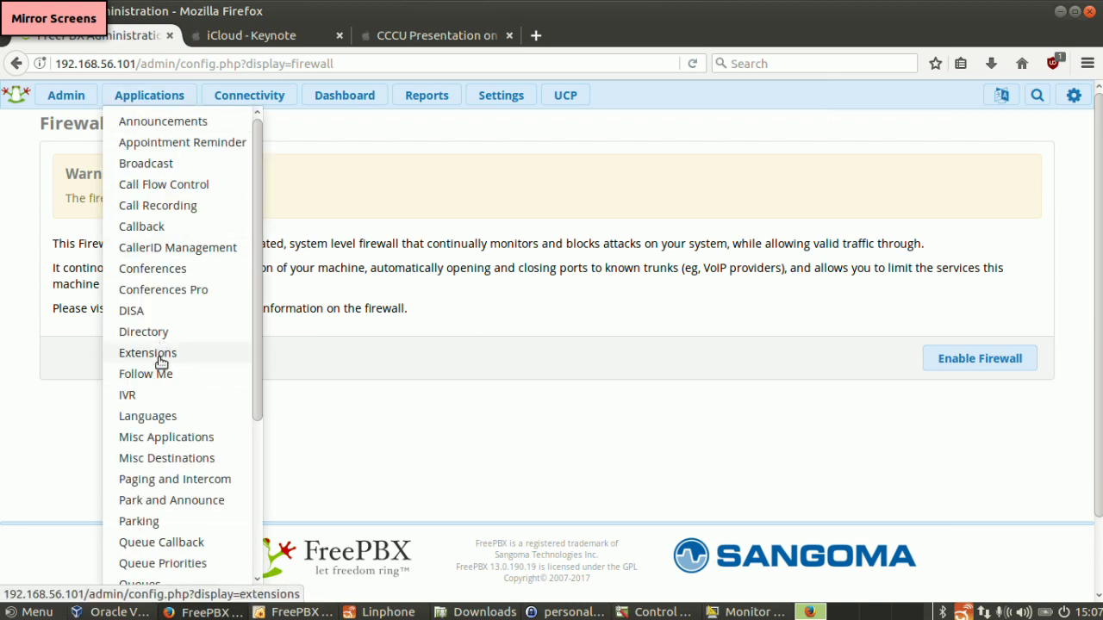
- Go to Admin > Module Admin to list installed modules like Asterisk CLI and Backup & Restore
click(66, 96)
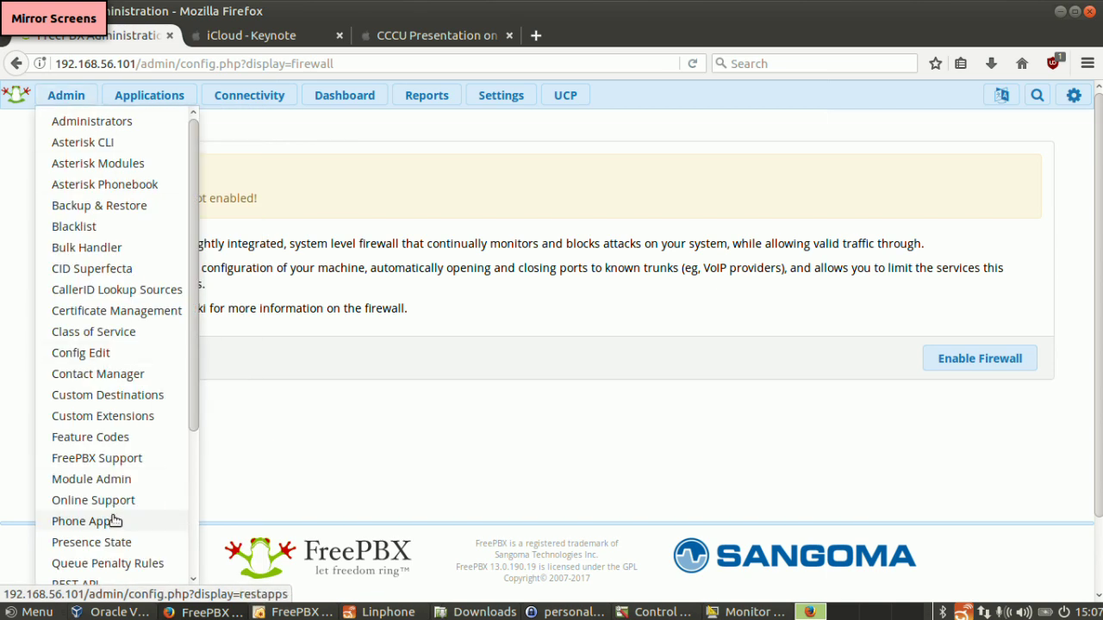
click(101, 488)
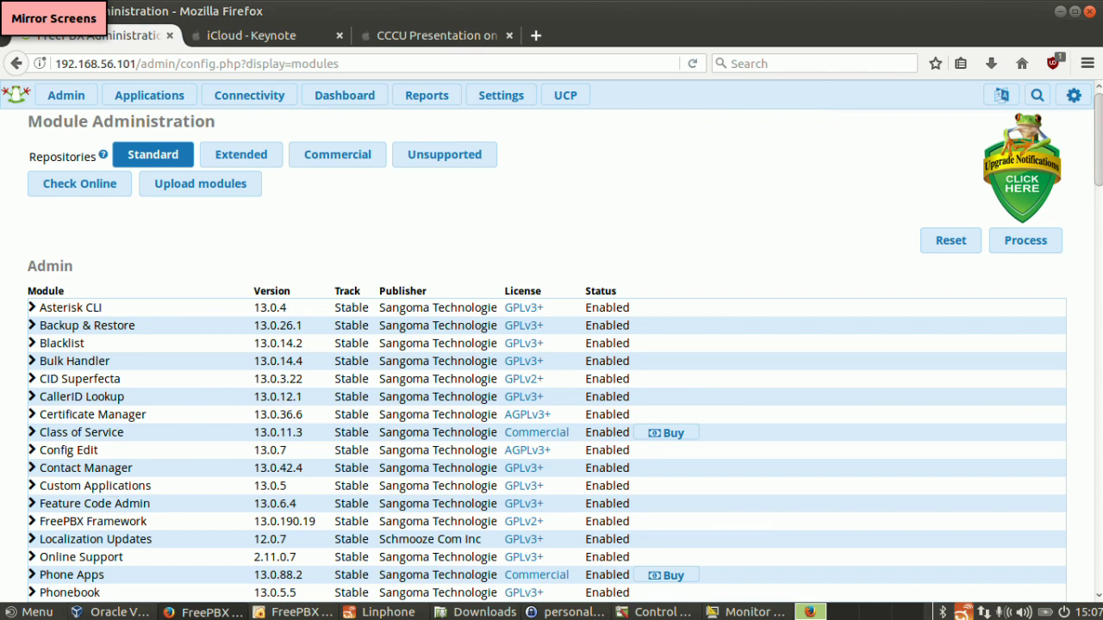
- Call extension 2001 from Linphone, replacing the old *43 address
click(387, 613)
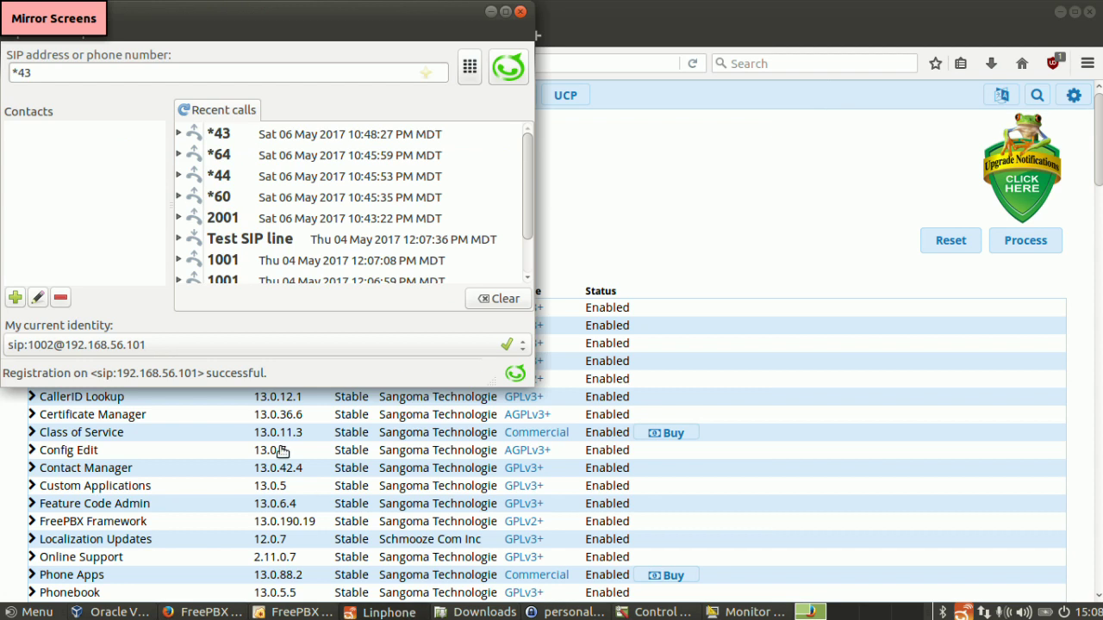
triple_click(151, 76)
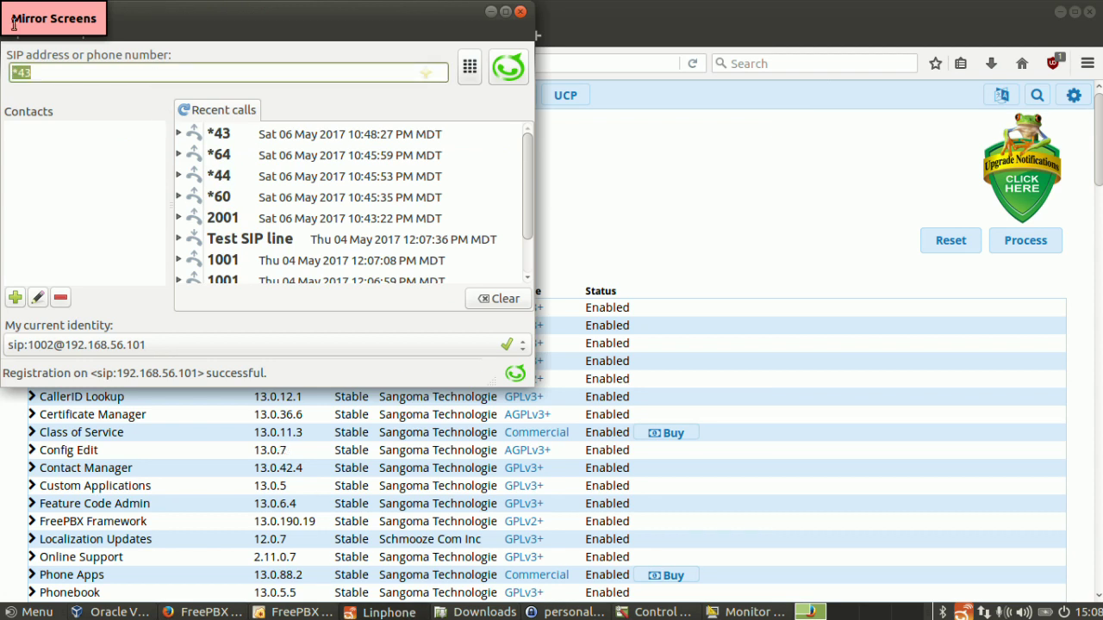
text(2001)
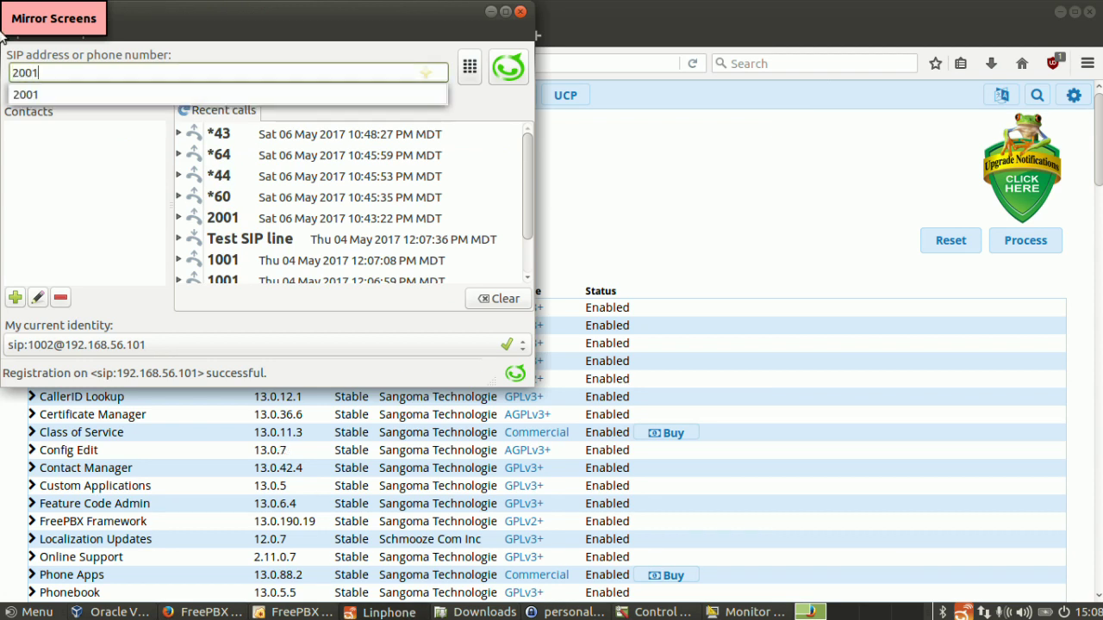
key(Return)
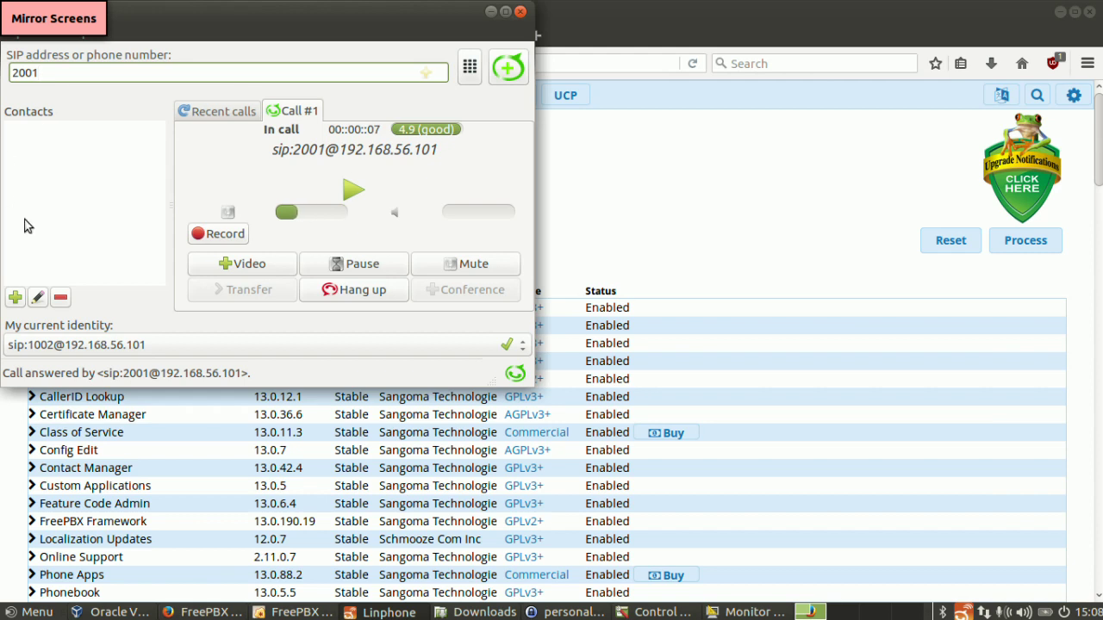
- Hang up the call and redial 2001 so it is answered again
click(324, 290)
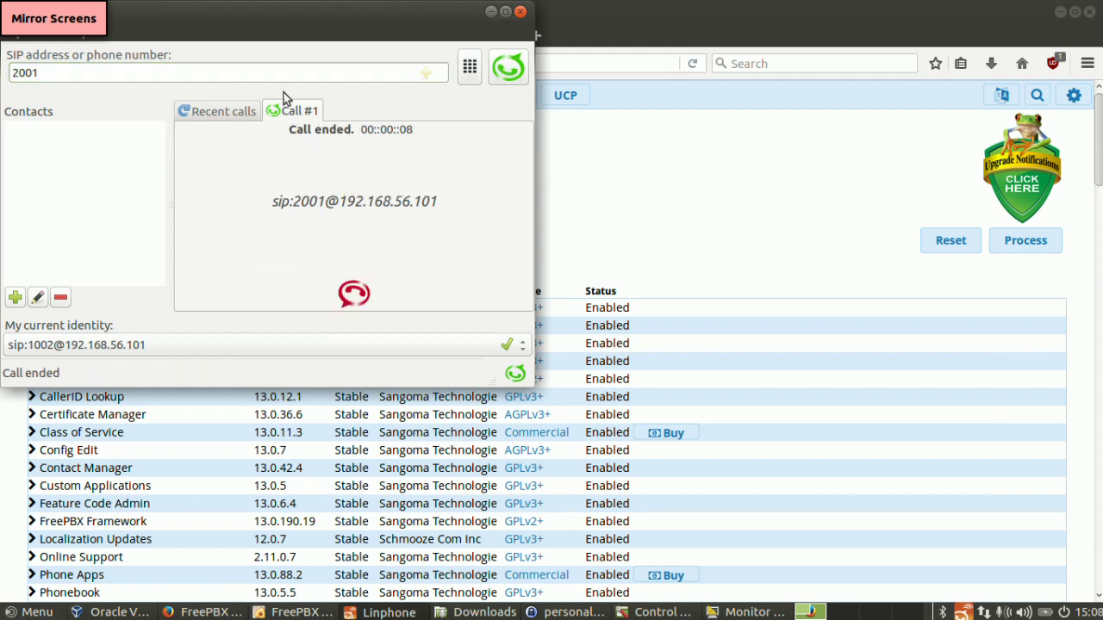
click(382, 77)
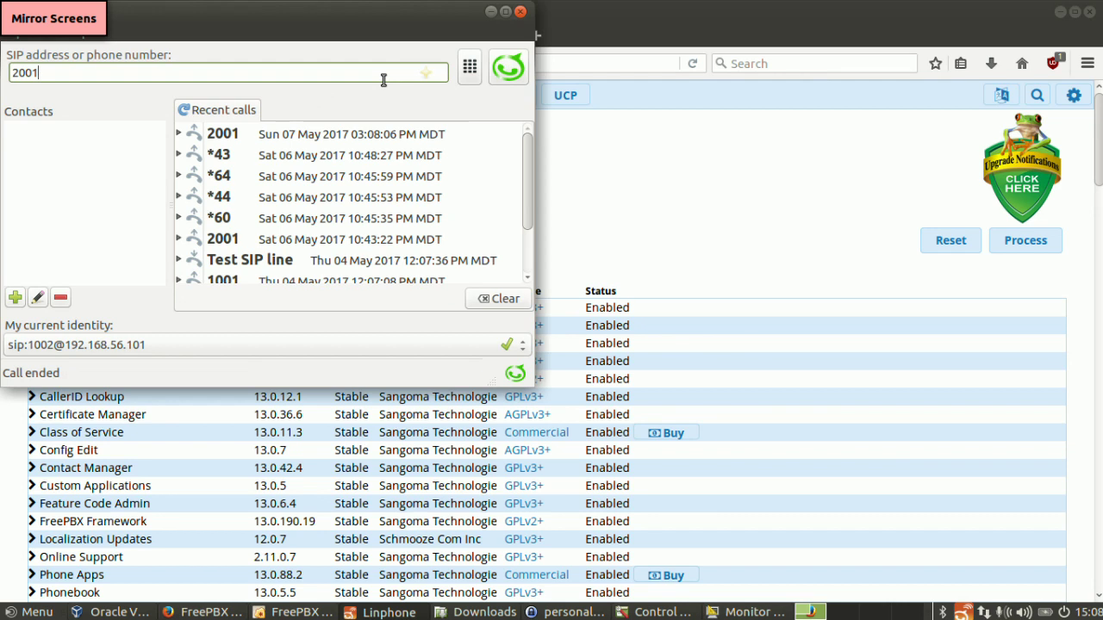
key(Return)
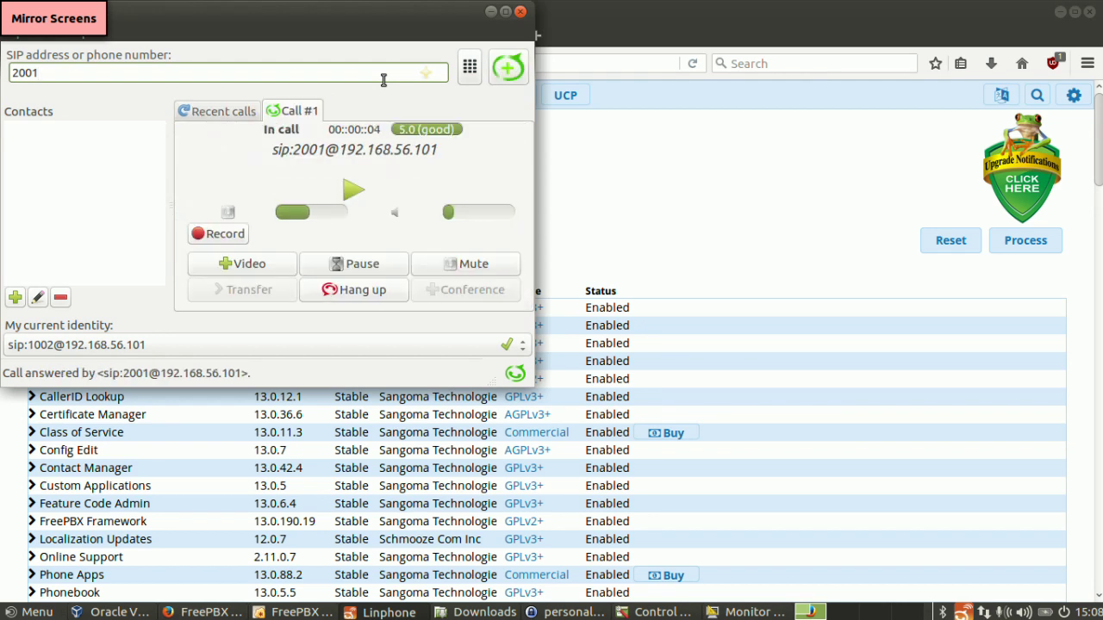
- Close Linphone and go to Applications > Conferences, showing rooms 2001, 81001 and 81002
click(520, 12)
click(160, 93)
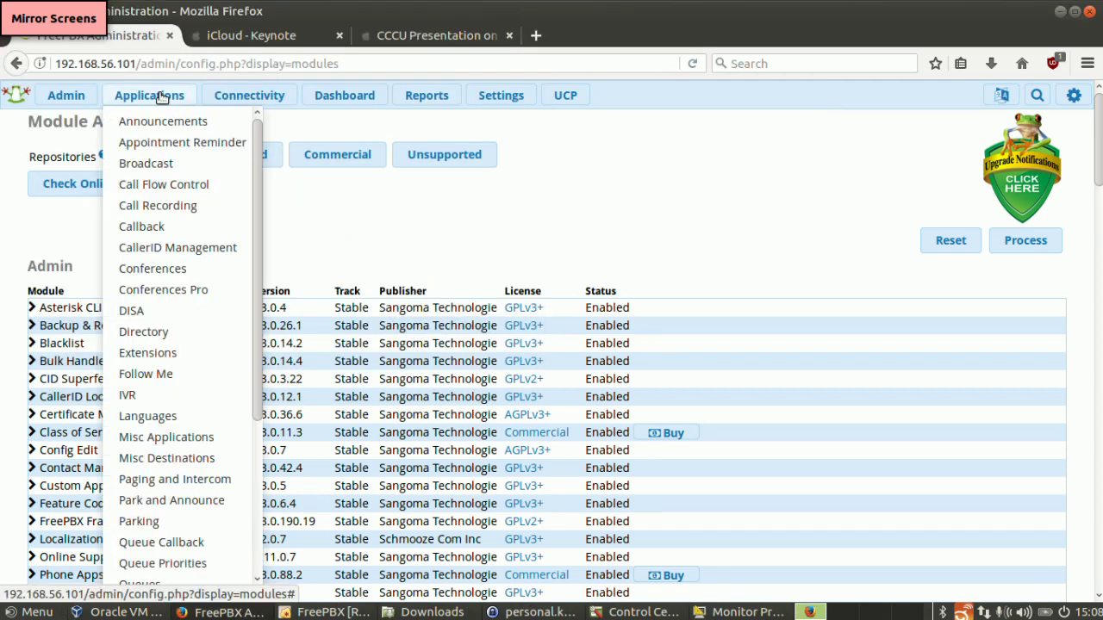
click(162, 269)
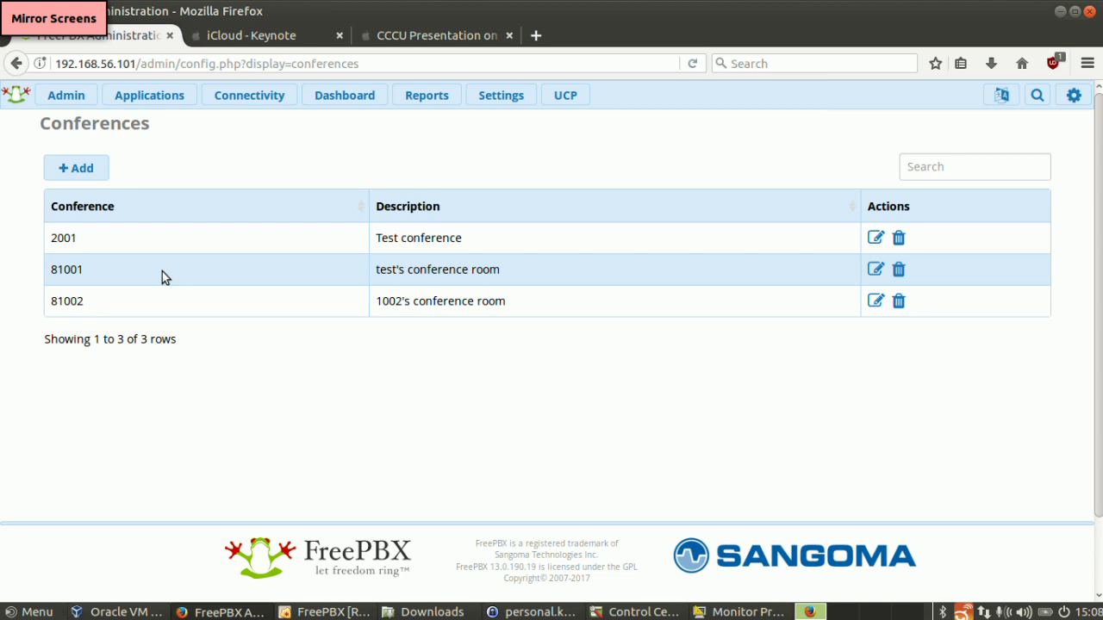
- Add conference 2004 named 'test', entering a user PIN and an admin PIN
click(62, 176)
click(532, 171)
text(200)
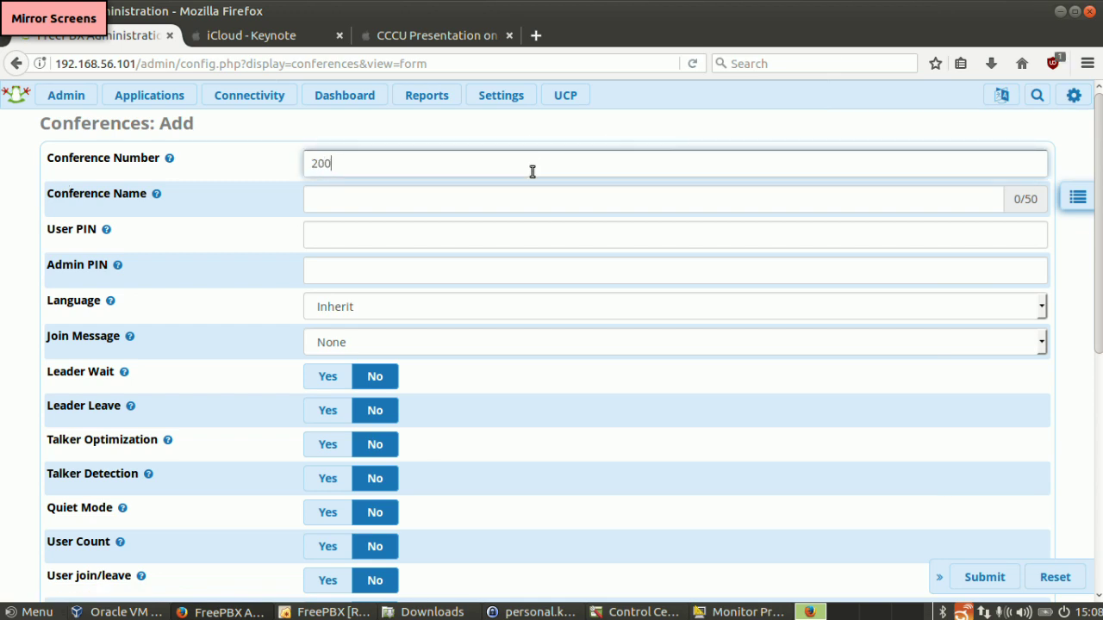
text(4)
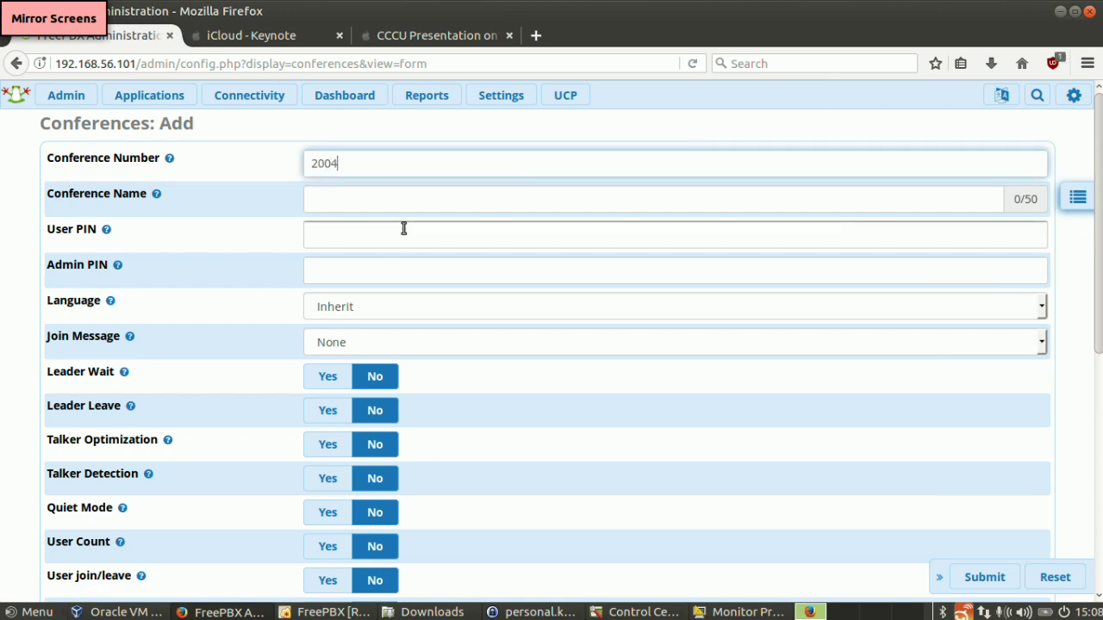
click(403, 201)
text(test)
click(384, 231)
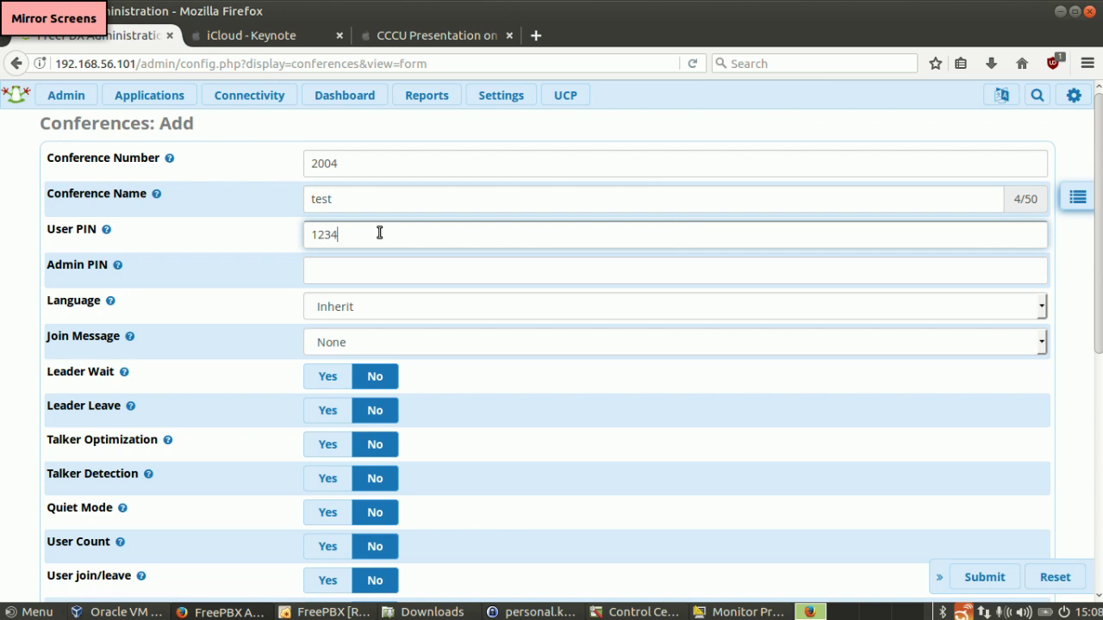
click(353, 272)
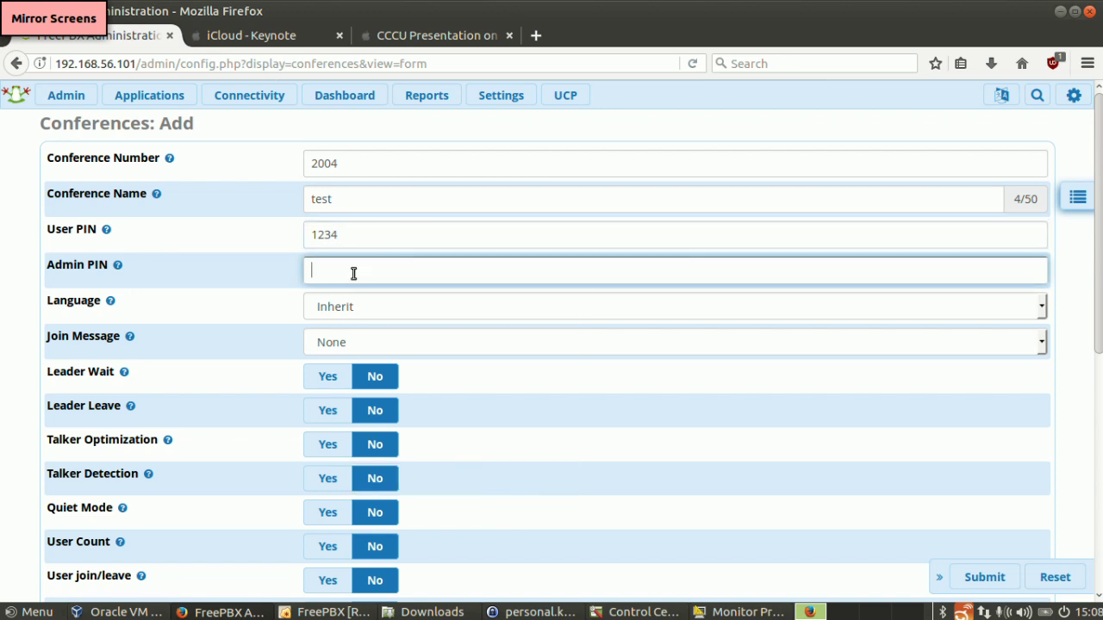
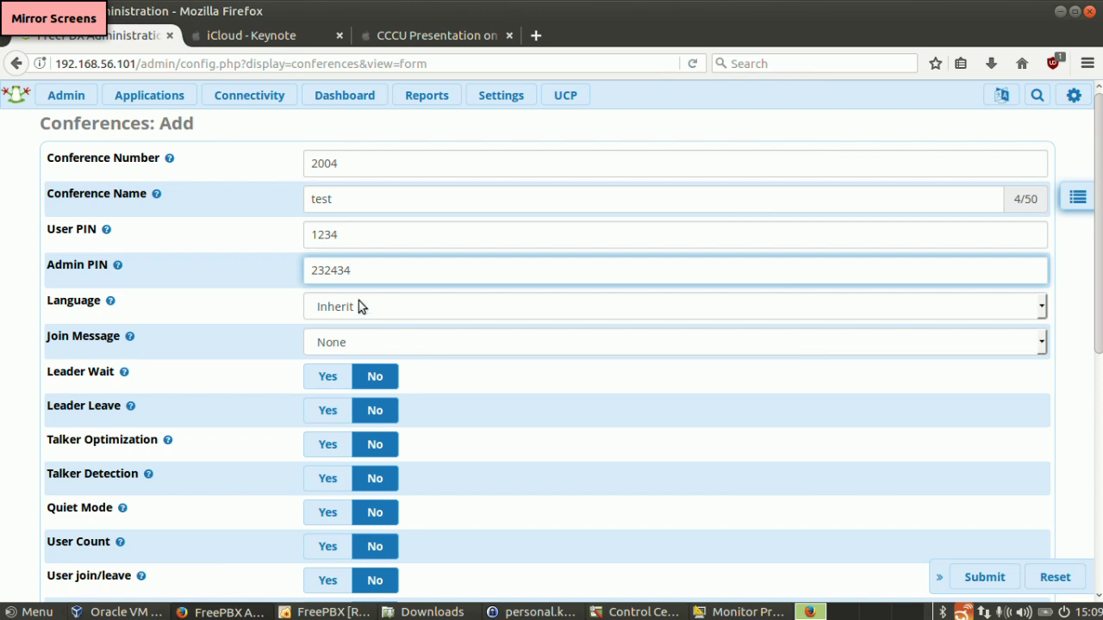
mouse_move(415, 94)
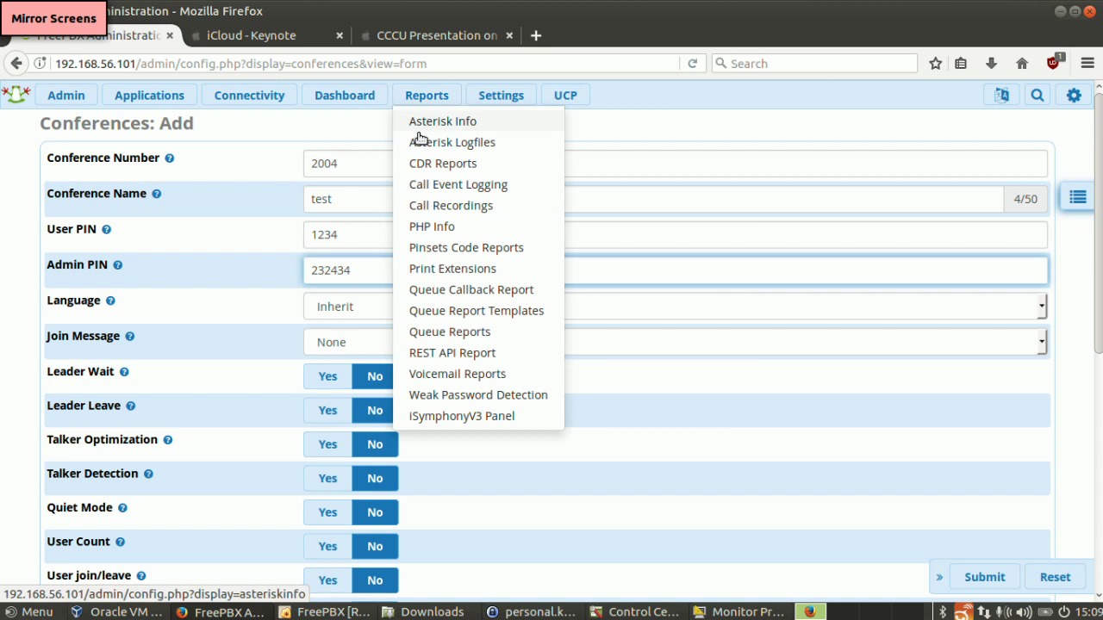
- Search the CDR Reports and scroll through the 15 returned call records
click(423, 164)
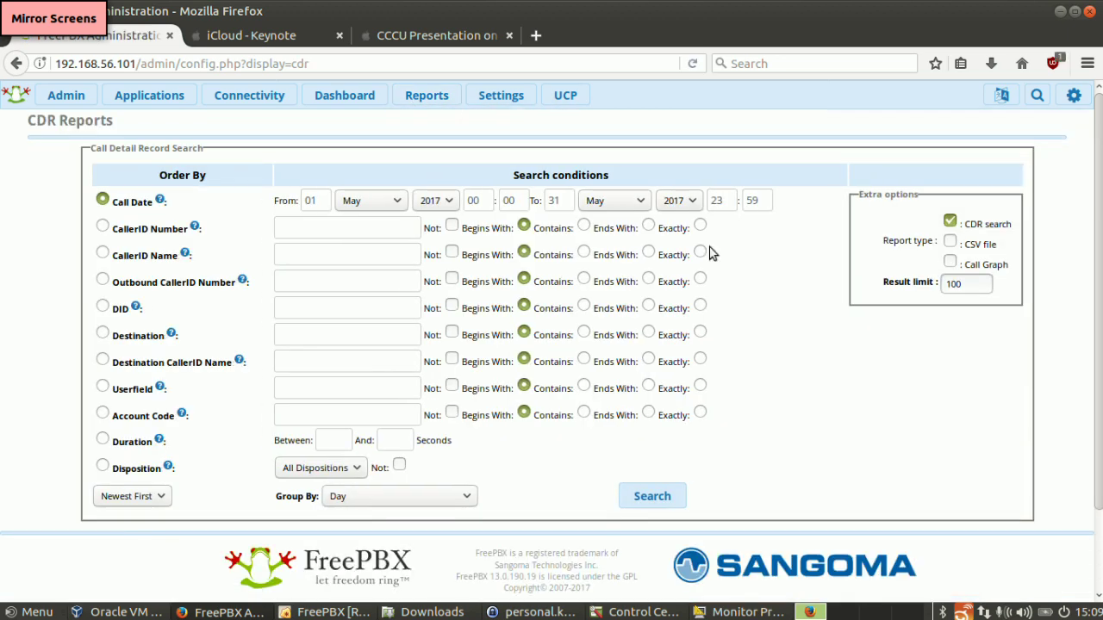
click(638, 502)
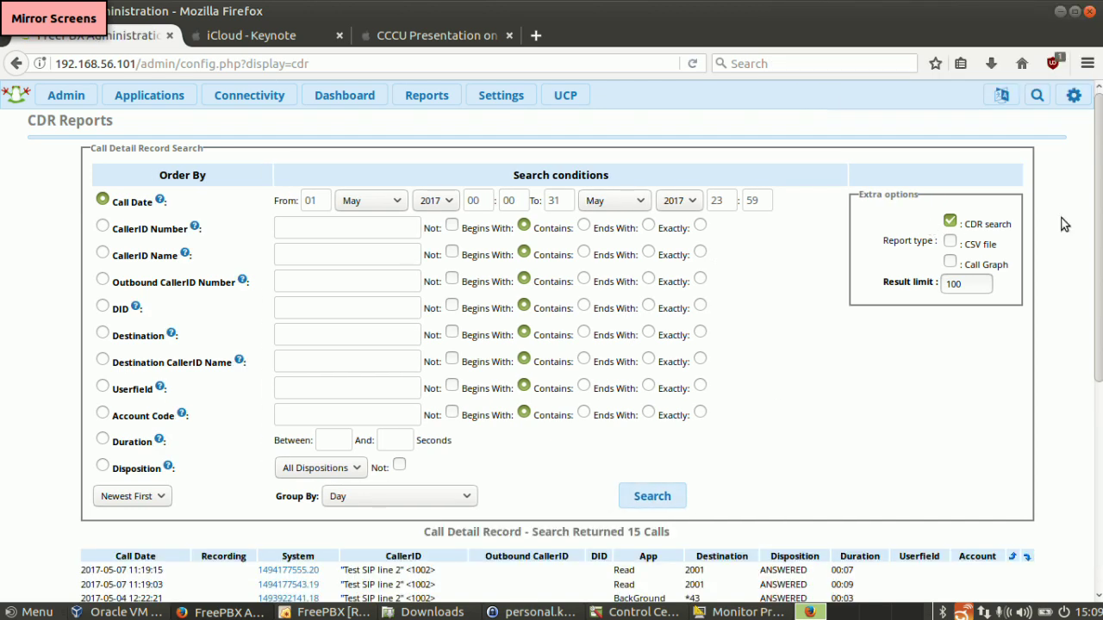
scroll(1100, 240, down, 1)
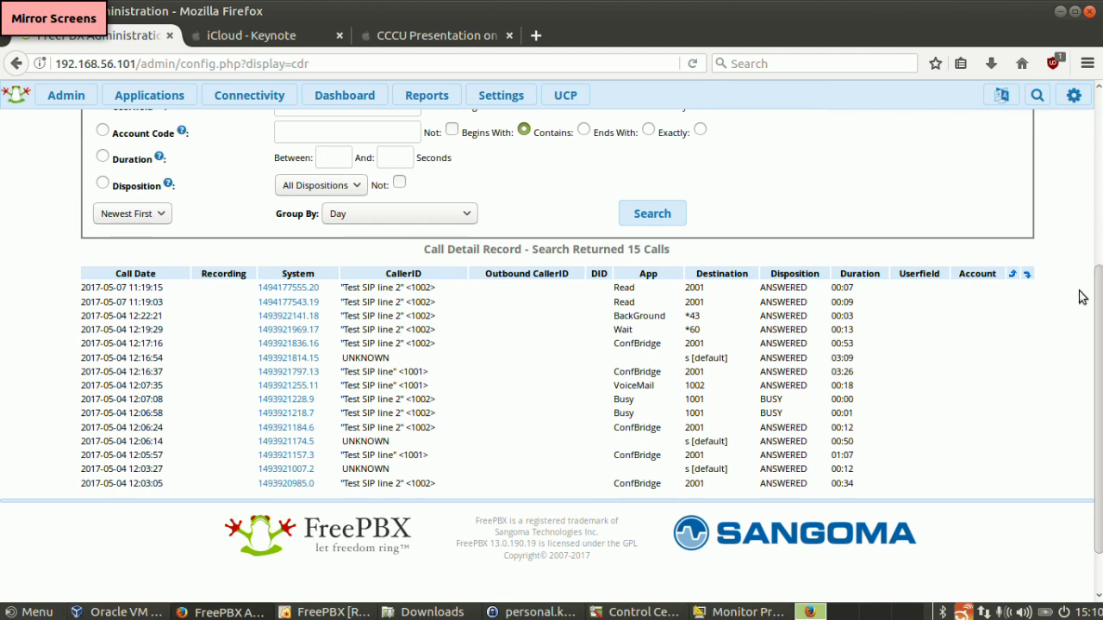
scroll(1098, 345, up, 5)
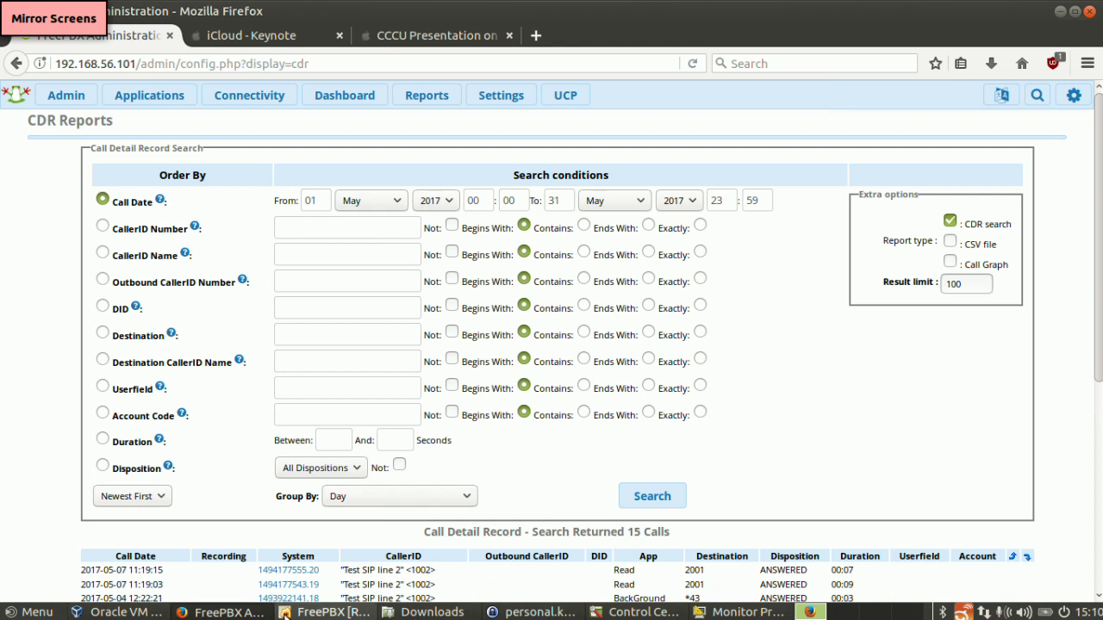
mouse_move(406, 101)
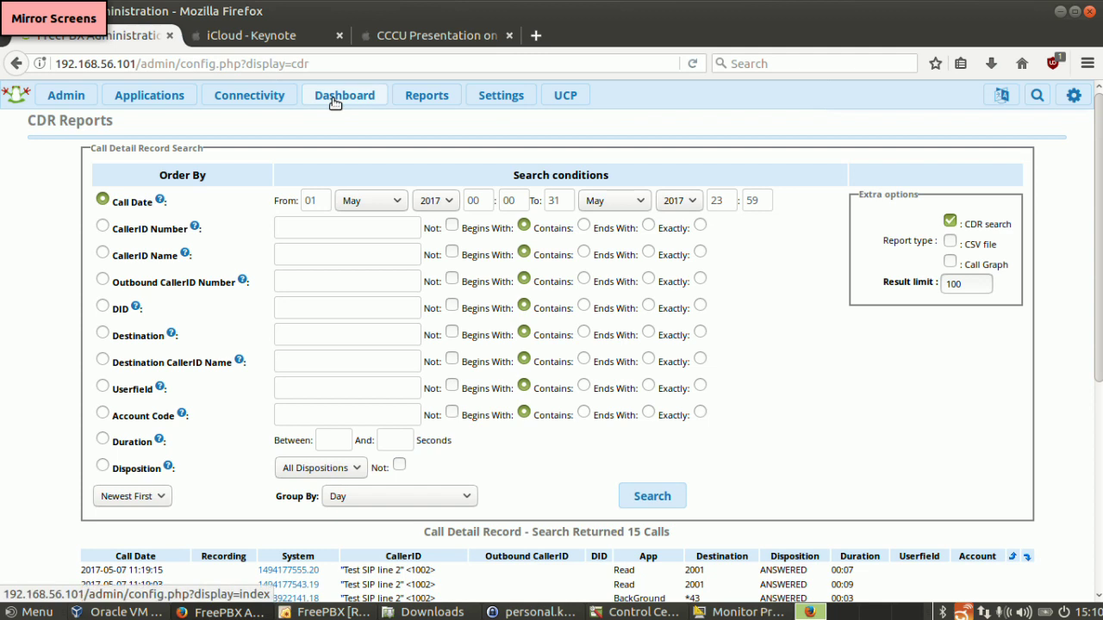
- Open the User Control Panel and start a new web phone call
click(572, 96)
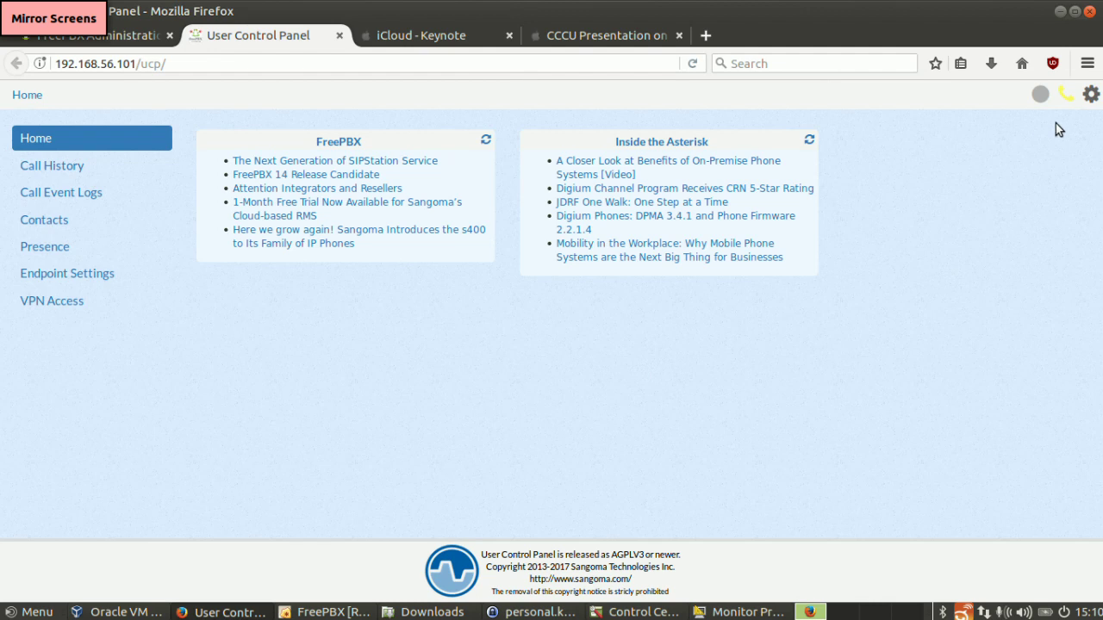
click(1066, 96)
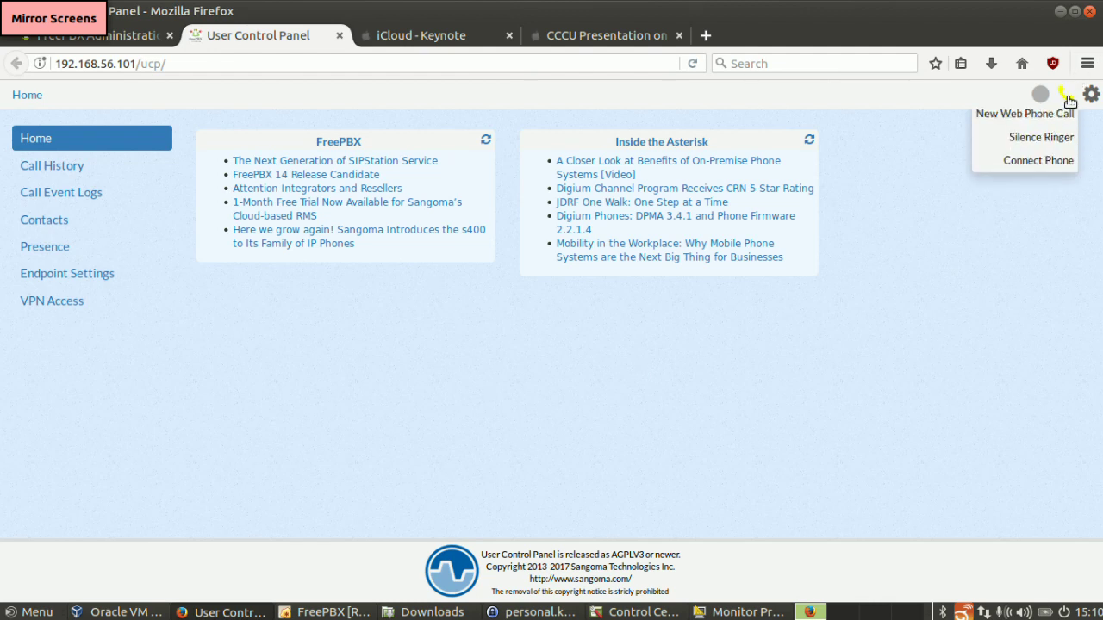
click(1061, 122)
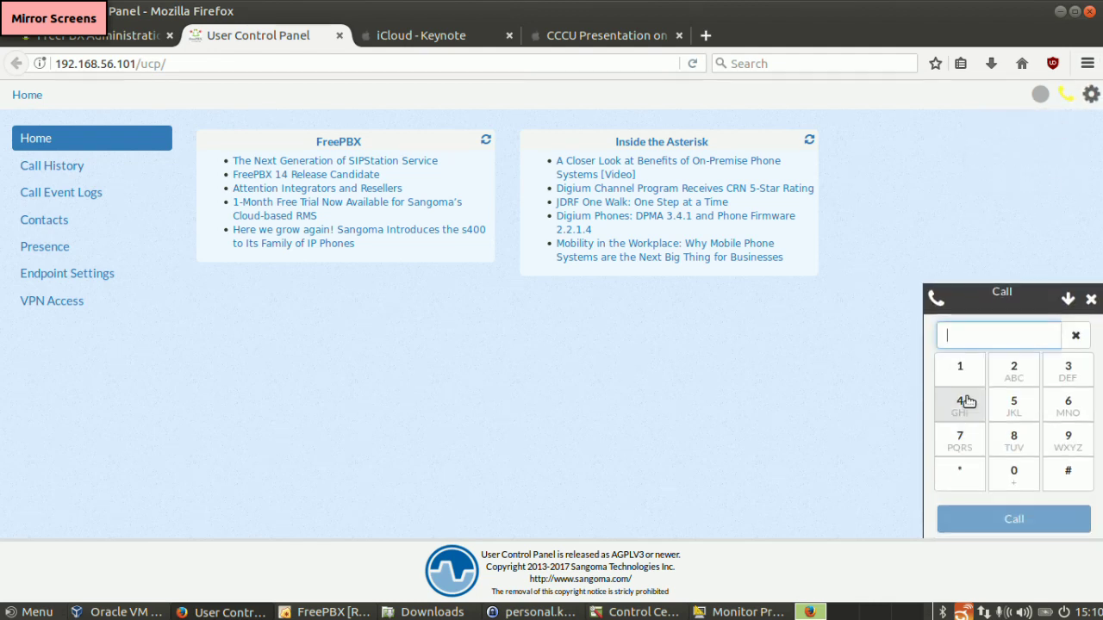
- Dial 2001 on the web phone, allow microphone access, then hang up the call
click(1014, 369)
click(1013, 472)
click(1013, 473)
click(963, 372)
click(1005, 517)
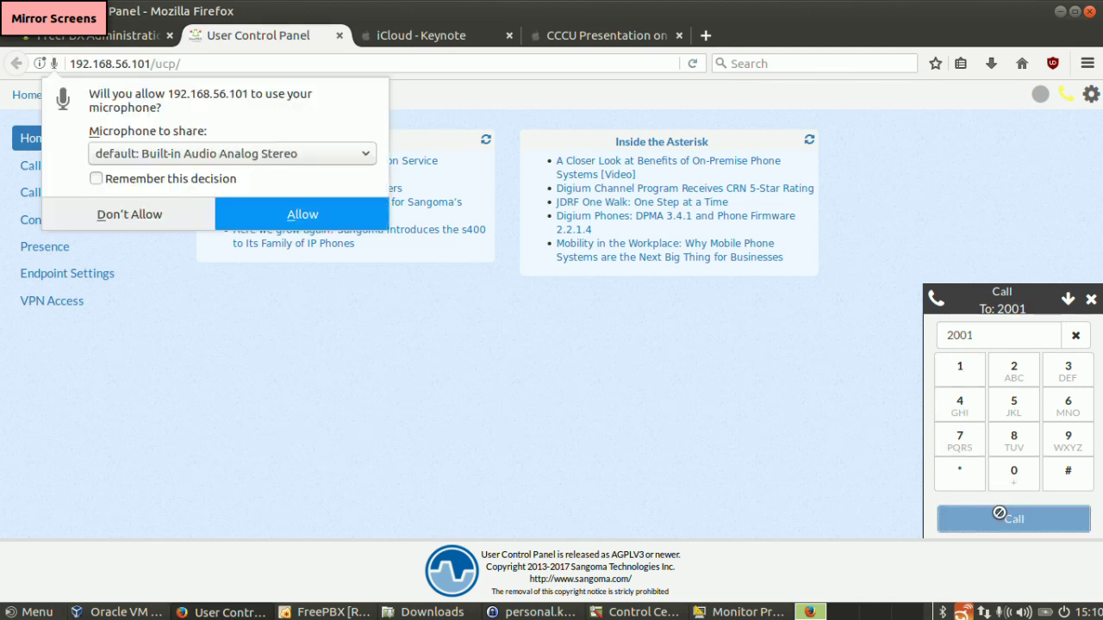
click(255, 212)
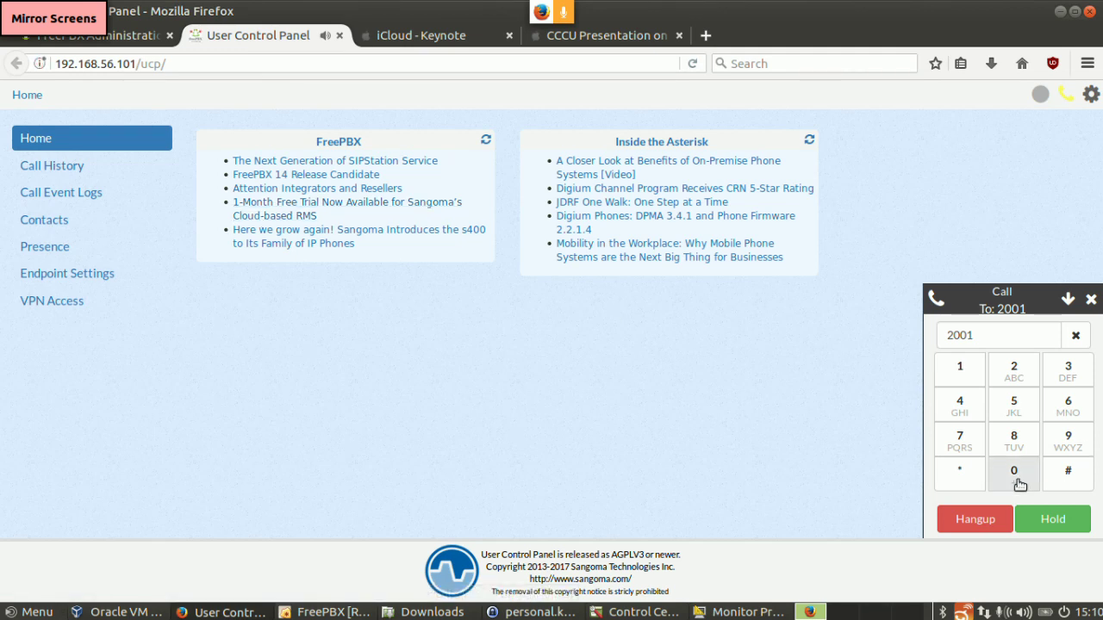
click(983, 518)
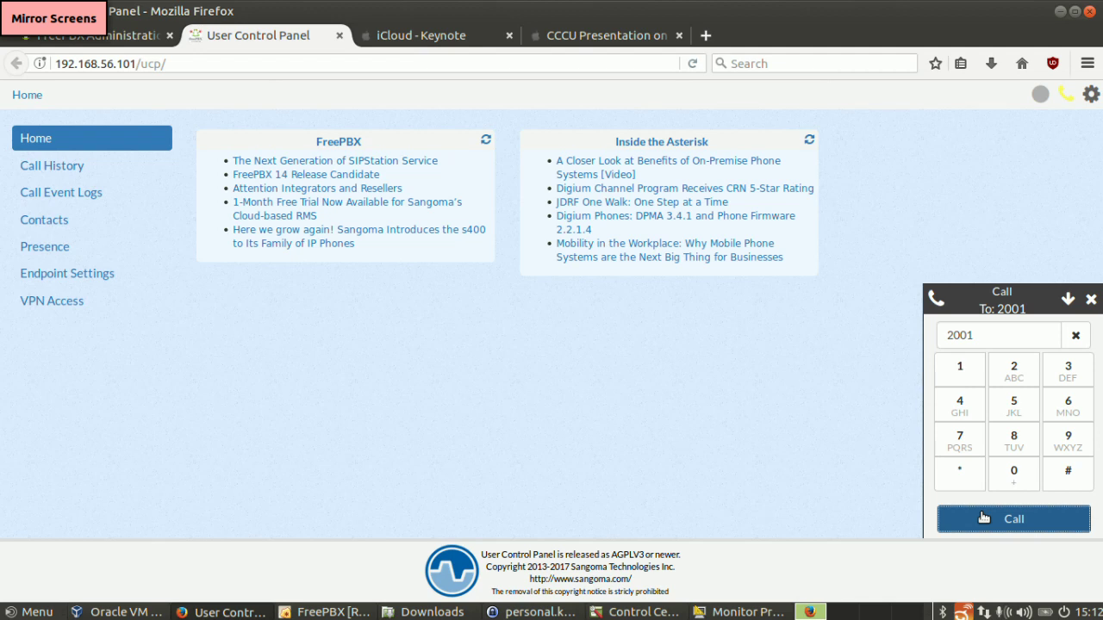
- Switch to the admin tab and open the Applications > Follow Me list
click(90, 33)
mouse_move(135, 101)
click(165, 372)
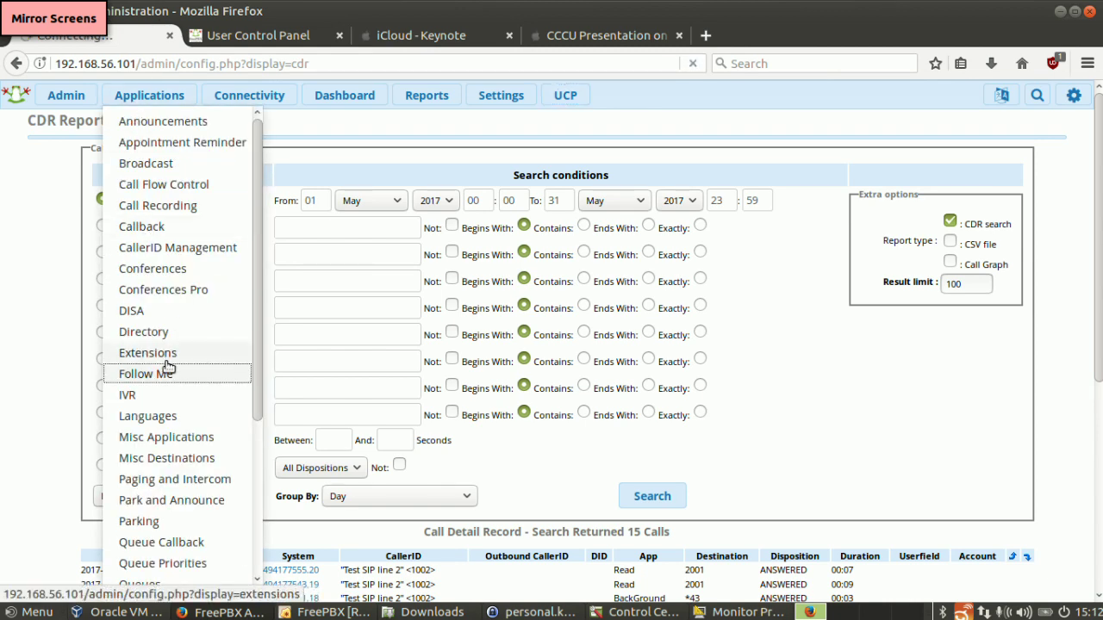
- View extension 1001's Find Me/Follow Me tab, then return to the CDR Reports search page
mouse_move(119, 105)
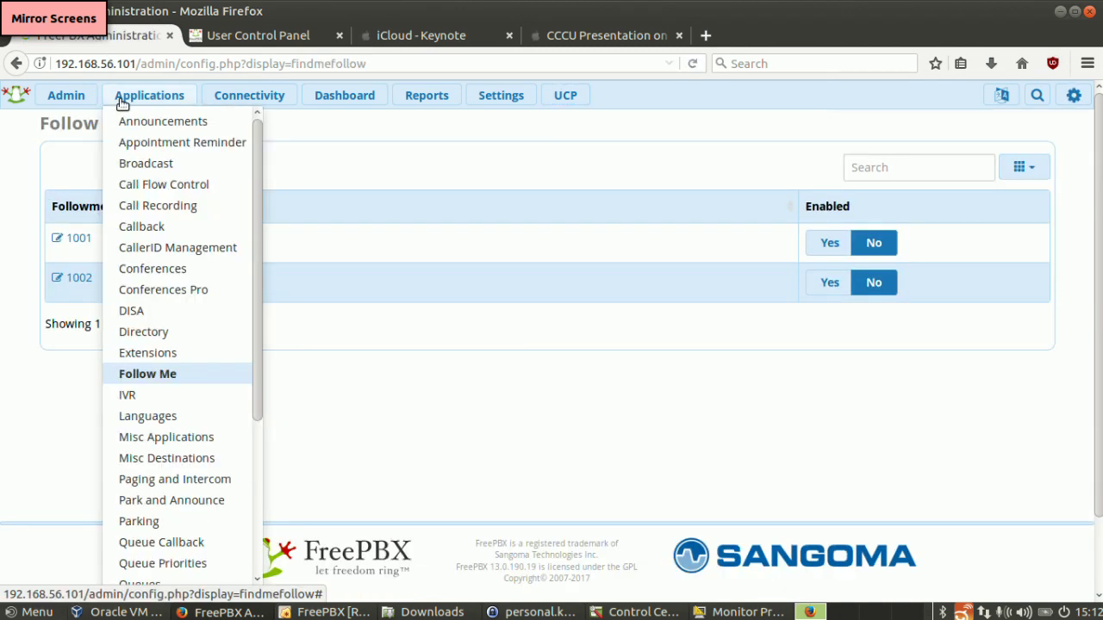
click(148, 353)
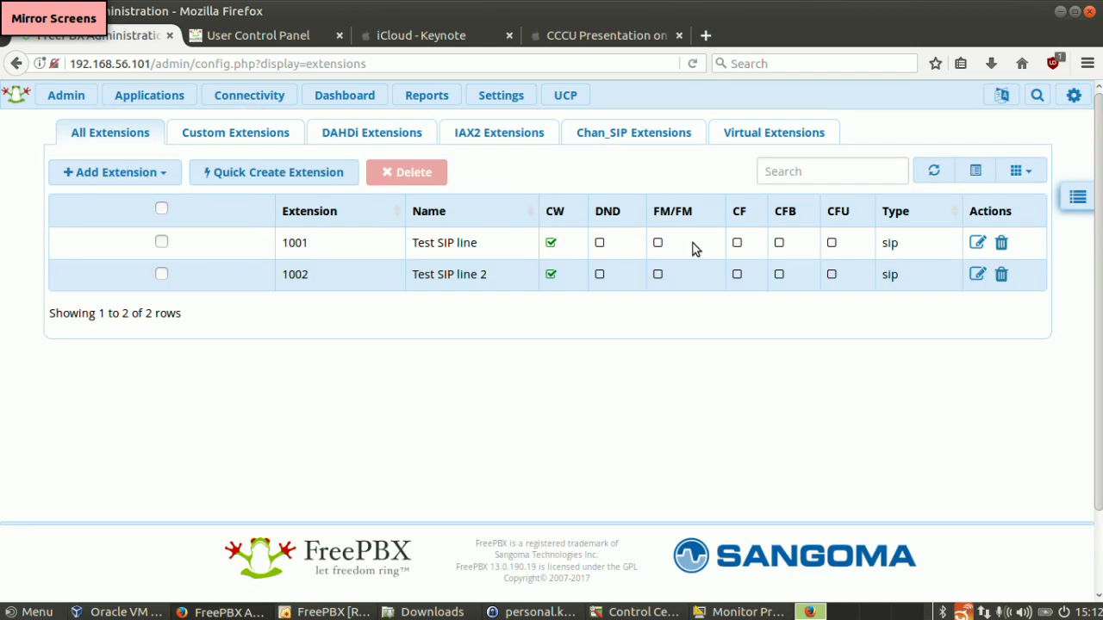
click(977, 243)
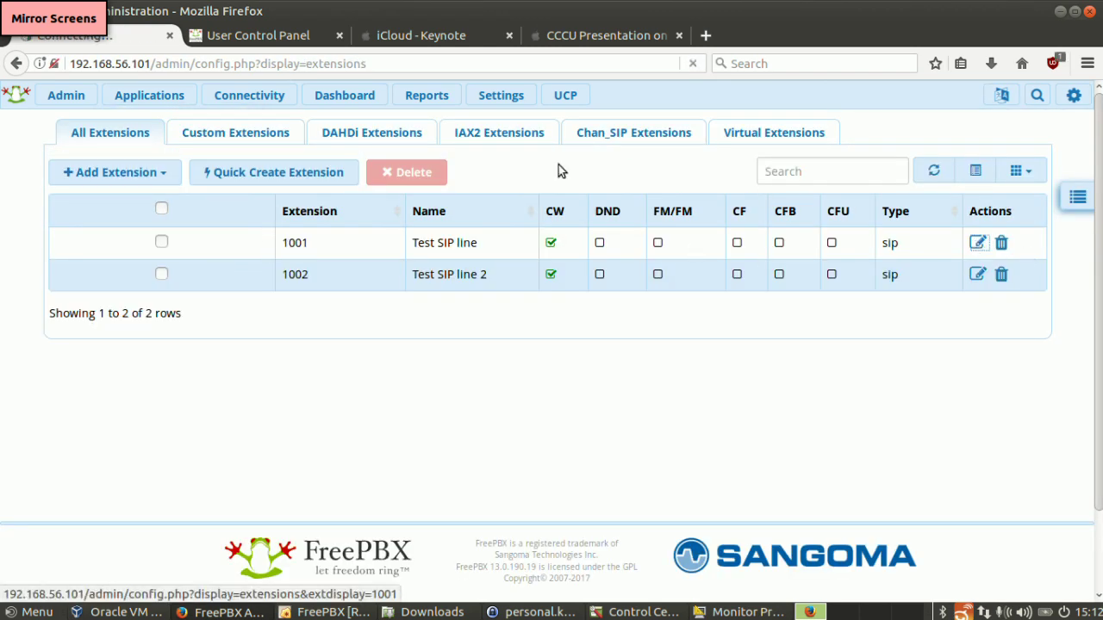
click(312, 163)
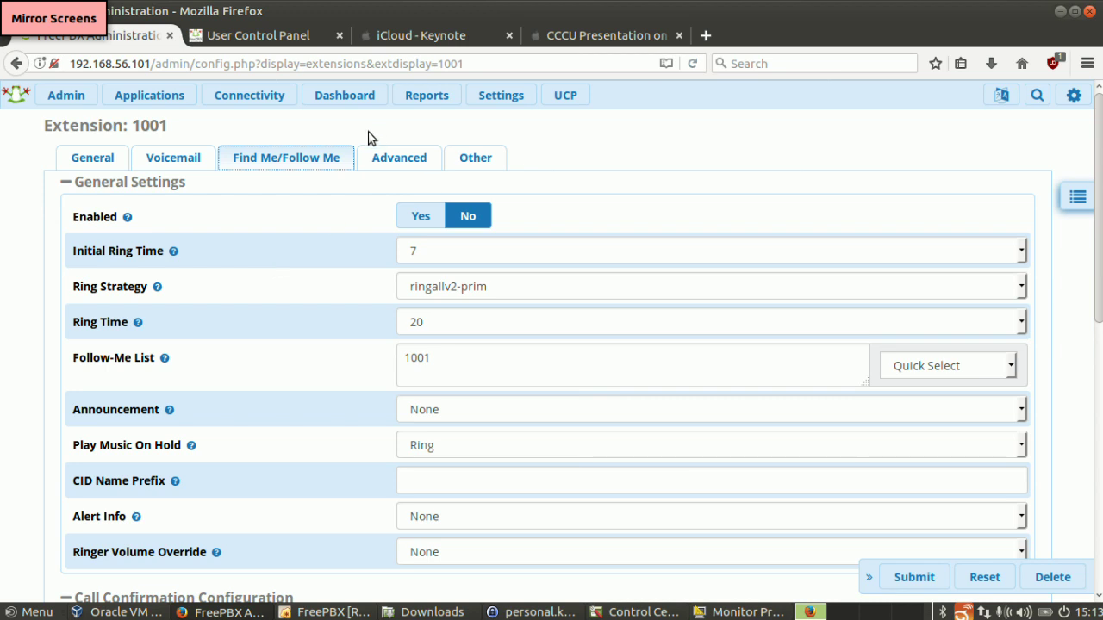
click(423, 105)
click(422, 164)
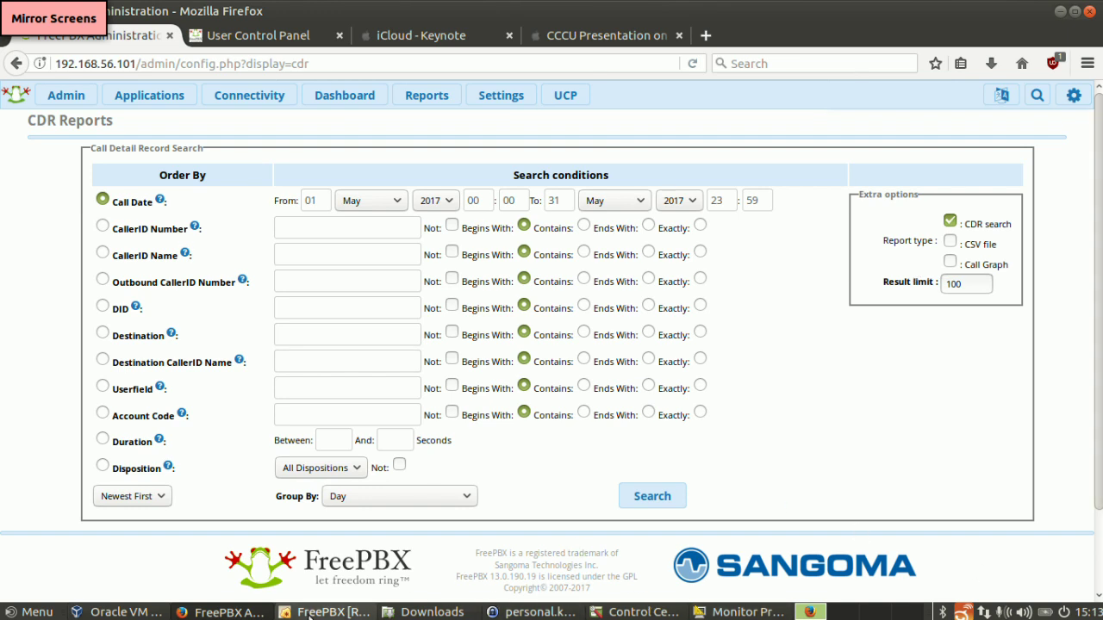
- Run asterisk -vvvr in the FreePBX VM's root console to reach the Asterisk 11.25.1 CLI
click(321, 610)
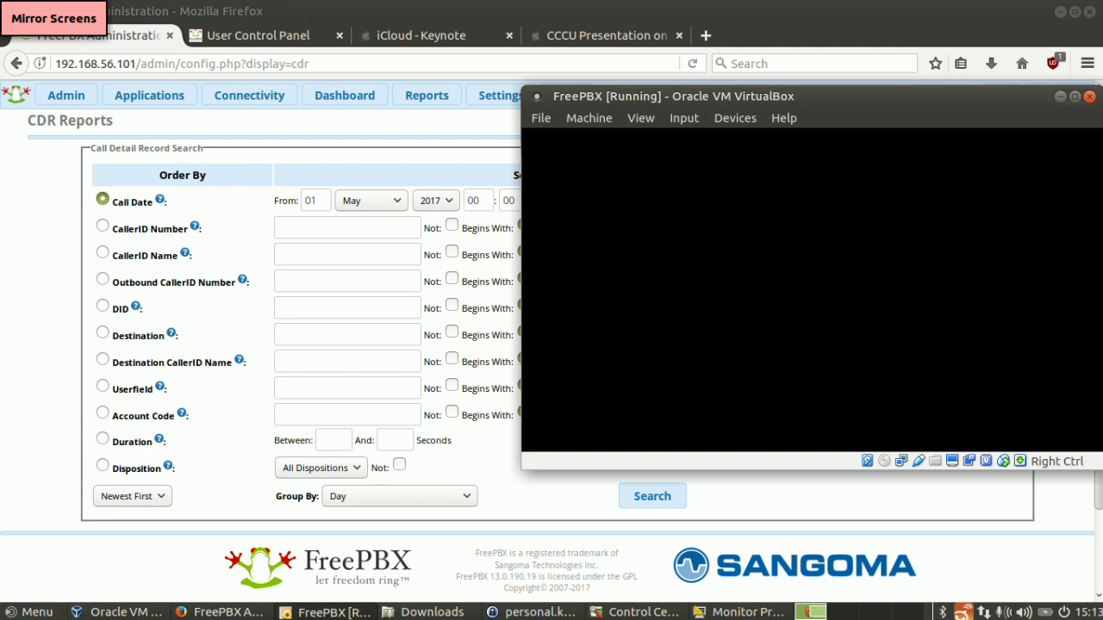
text(asterisk -vvvr)
key(Return)
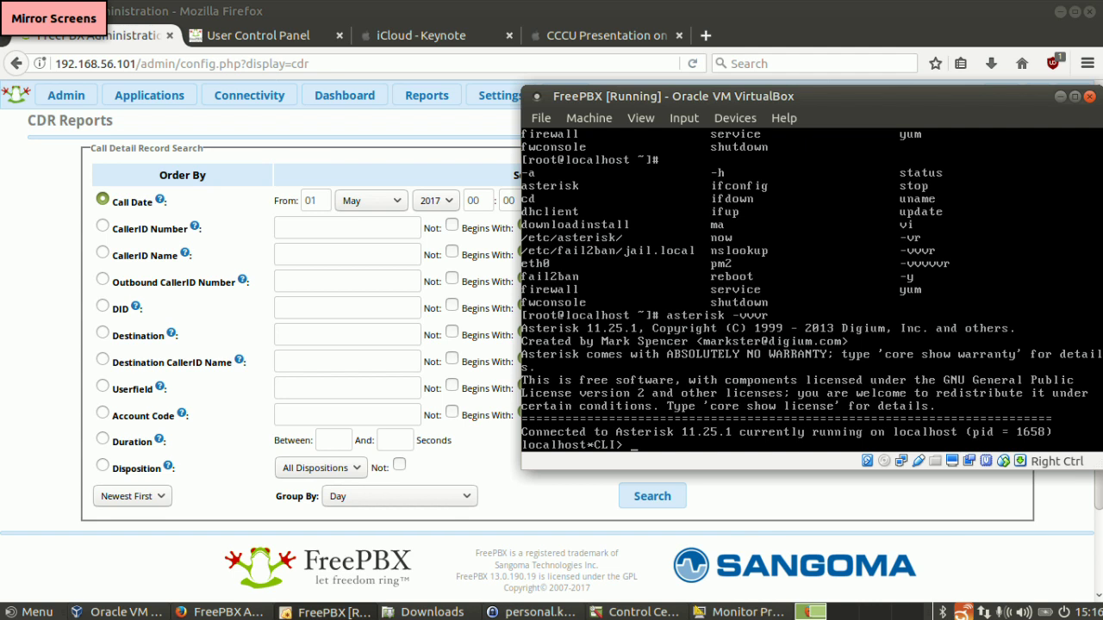
- Enter 'exit' at the localhost*CLI> prompt to leave Asterisk for the root shell
text(exit)
key(Return)
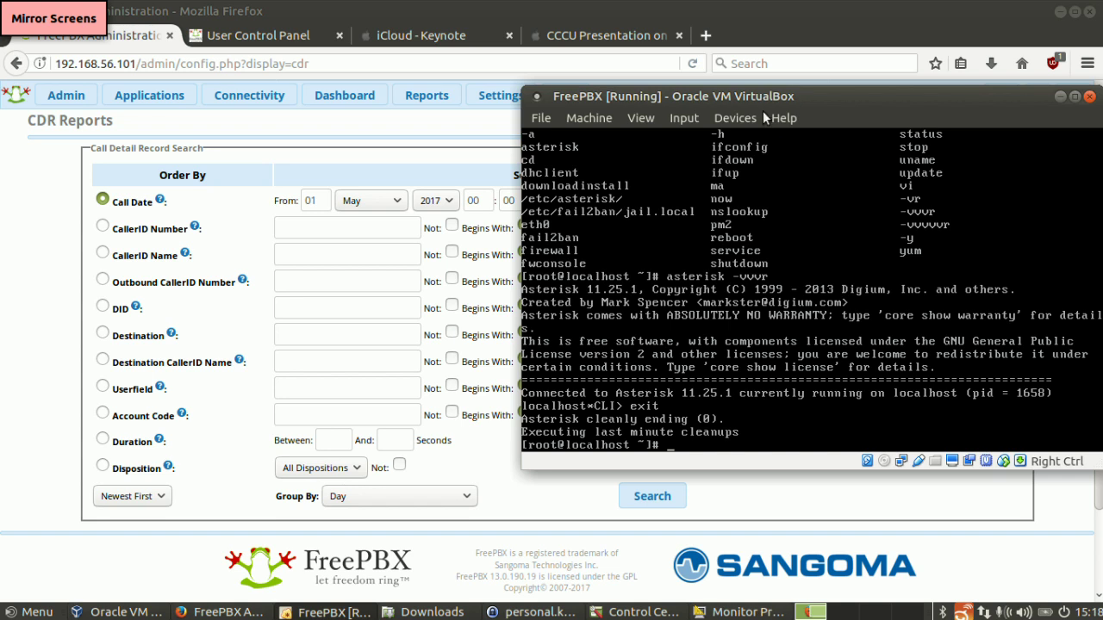
- View the Admin > Feature Codes page, then run Check Online from Admin > Module Admin
click(75, 91)
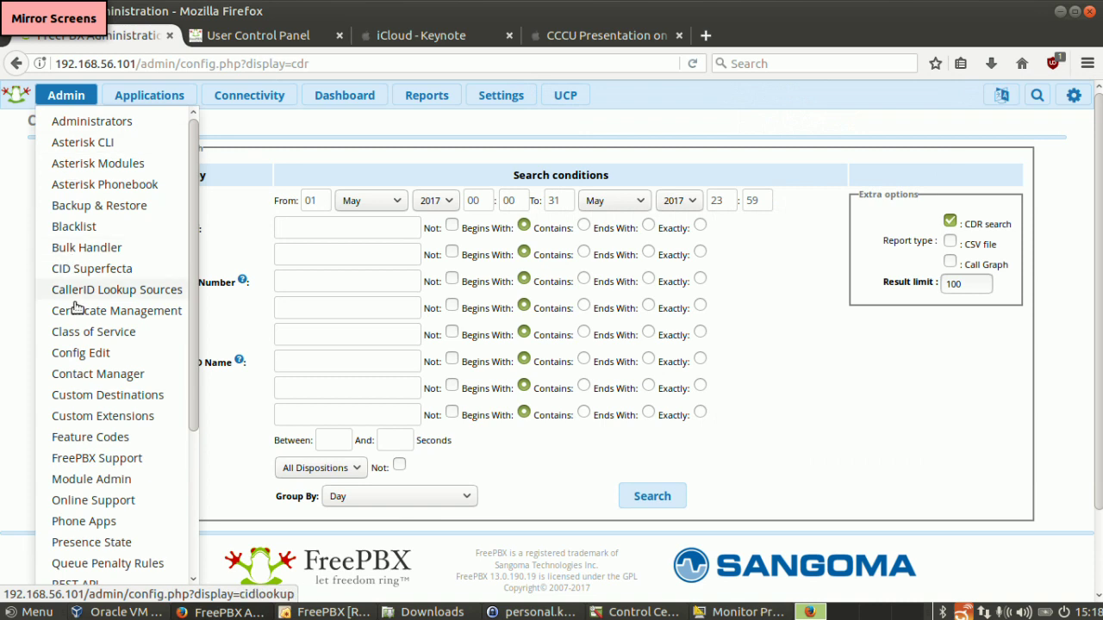
click(85, 438)
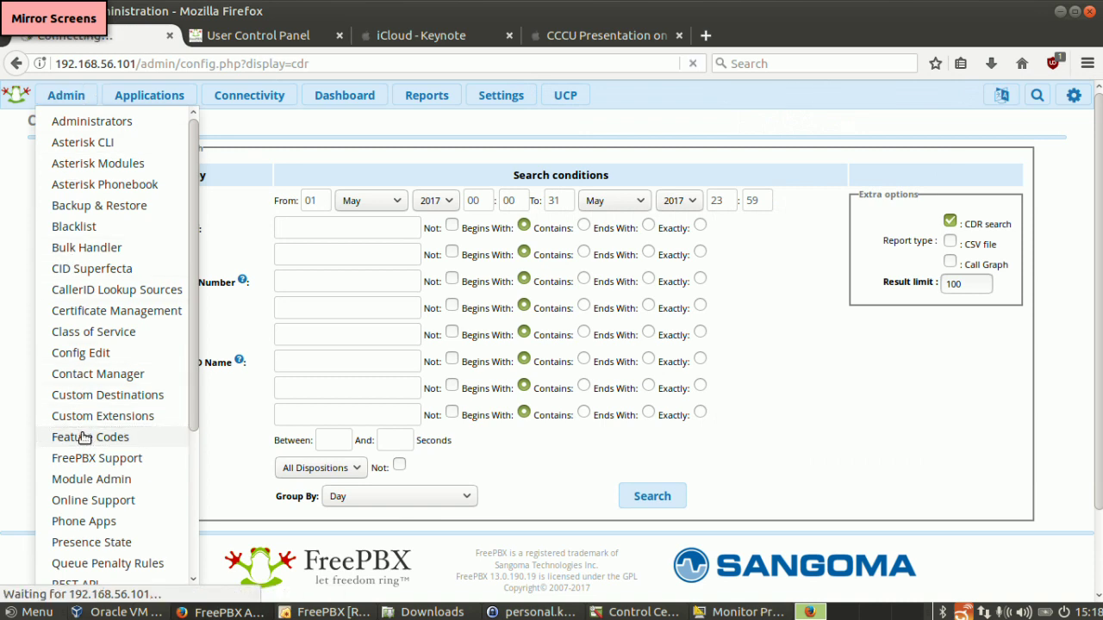
mouse_move(50, 97)
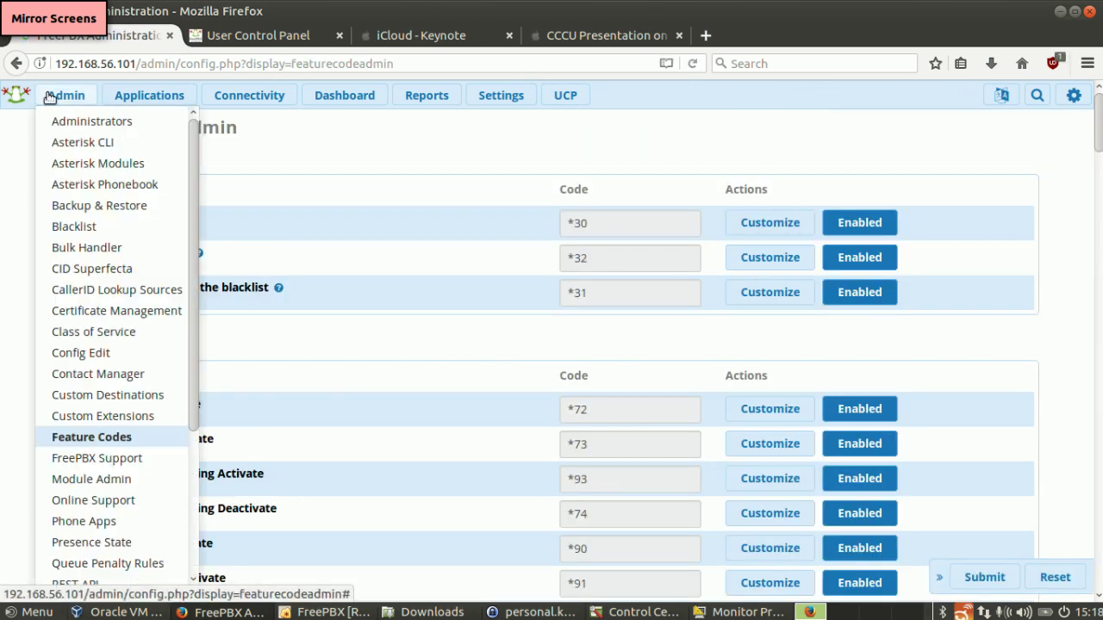
click(103, 488)
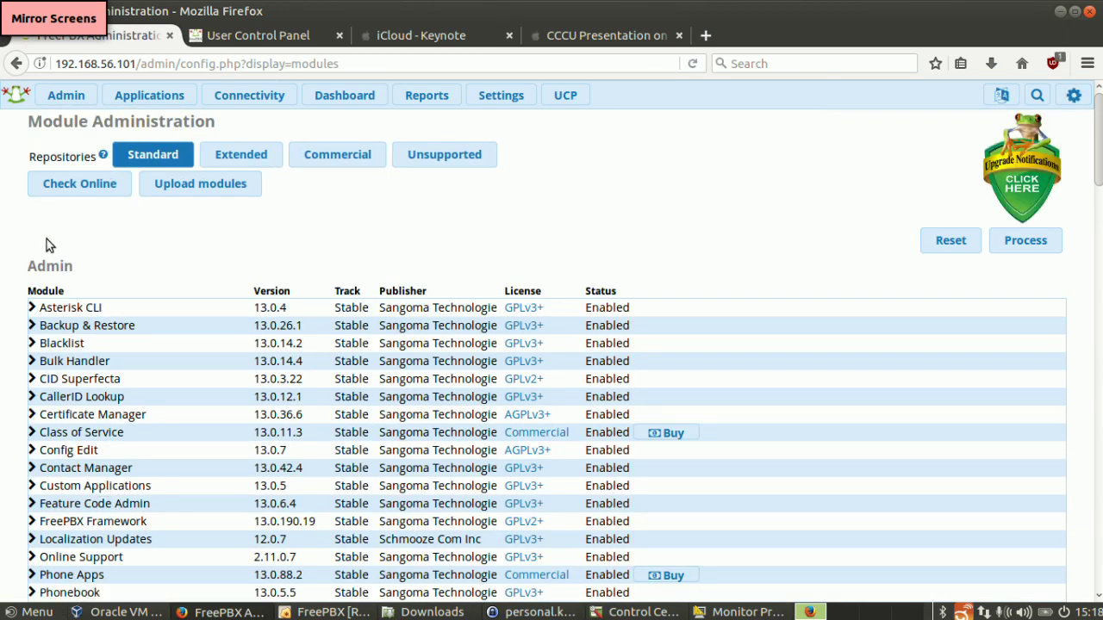
click(73, 186)
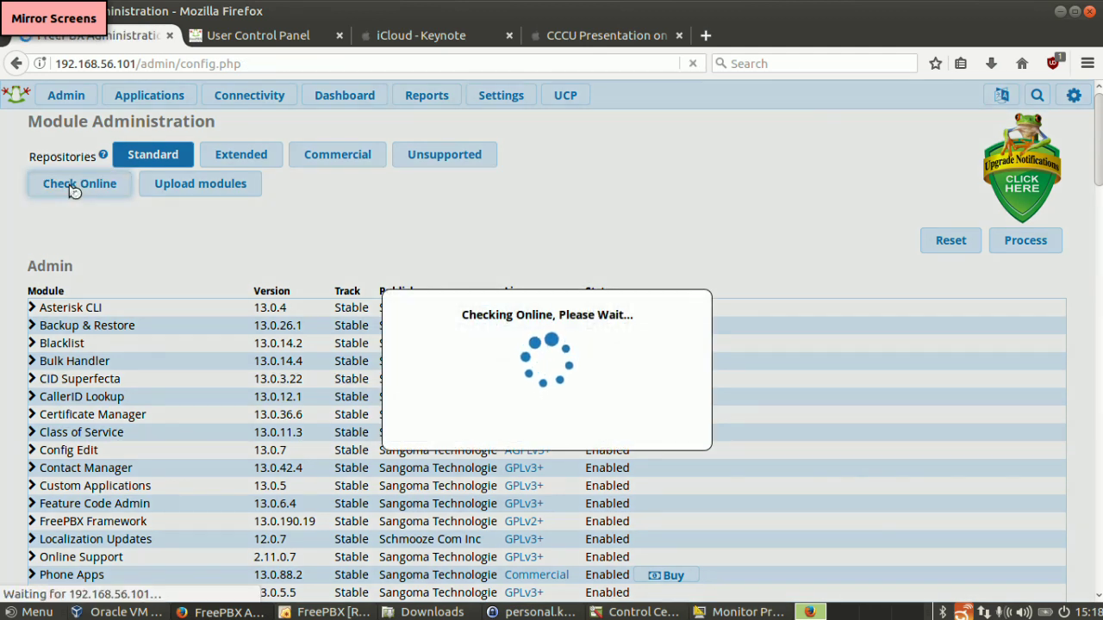